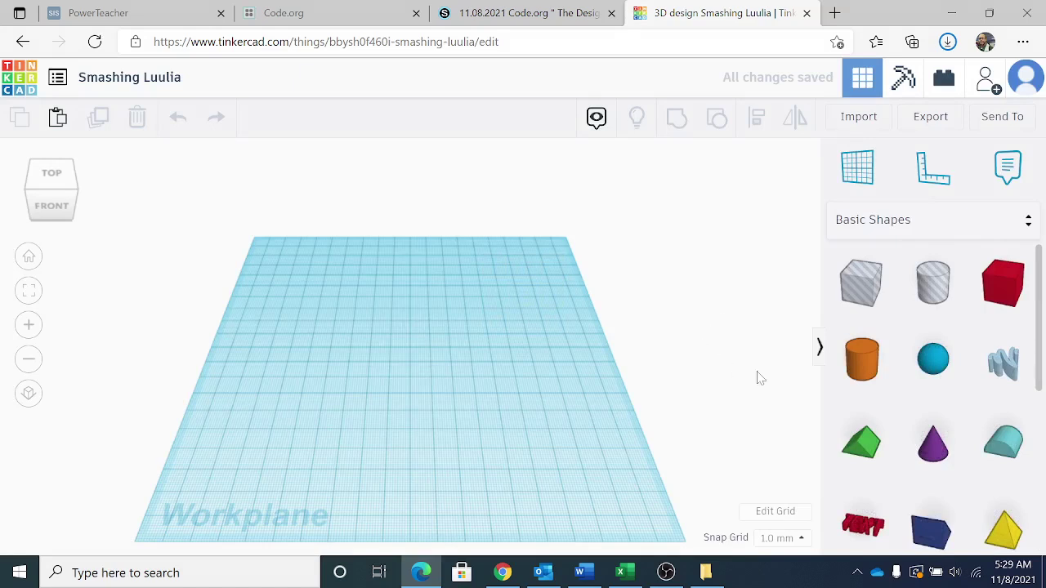
# Place a solid red box on the workplane, toward its back-left area.
pyautogui.moveTo(991, 290); pyautogui.dragTo(319, 339)
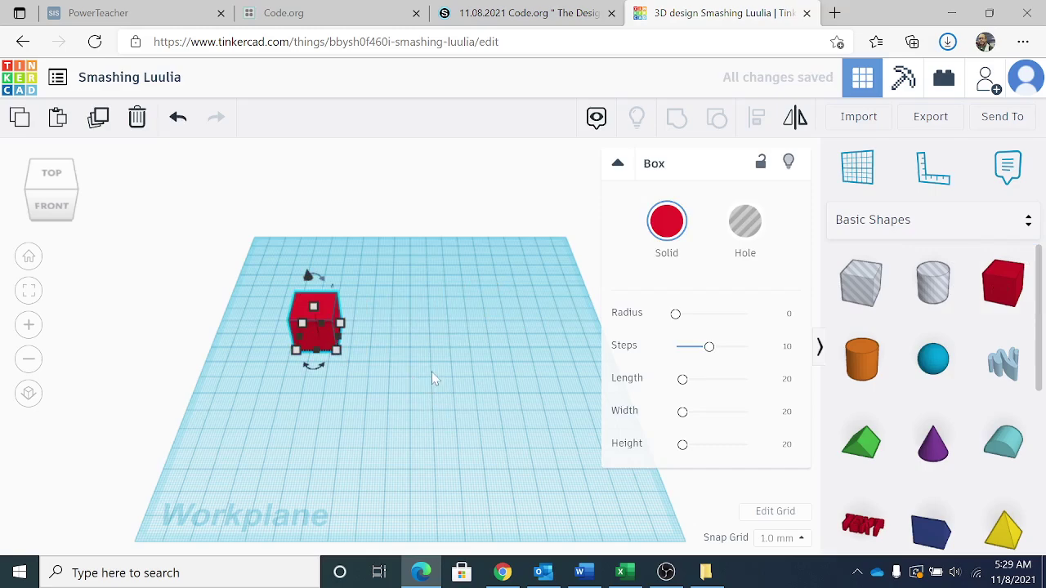
pyautogui.moveTo(434, 367); pyautogui.dragTo(359, 372, button='right')
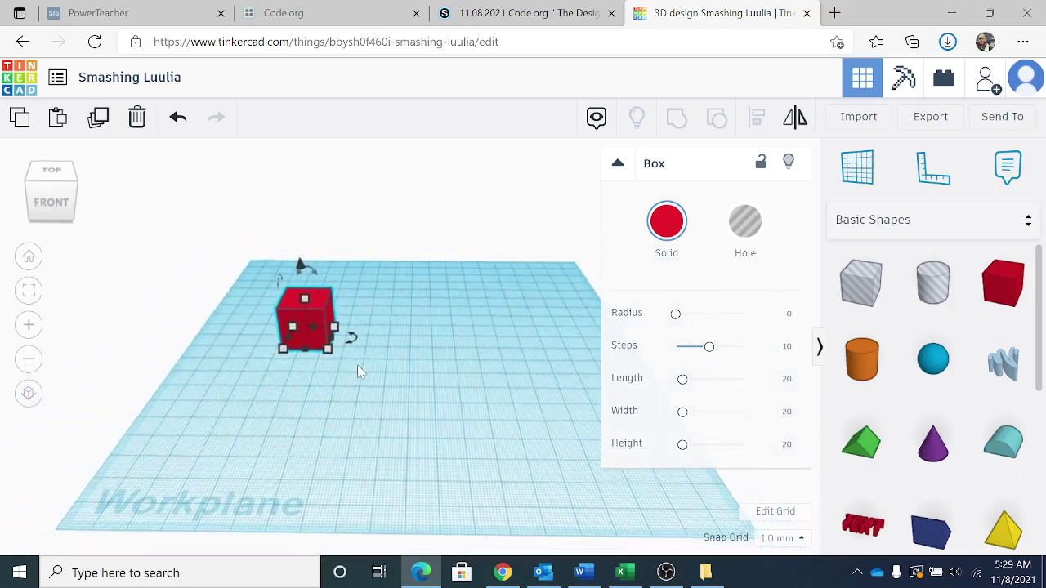
pyautogui.scroll(-2, 357, 371)
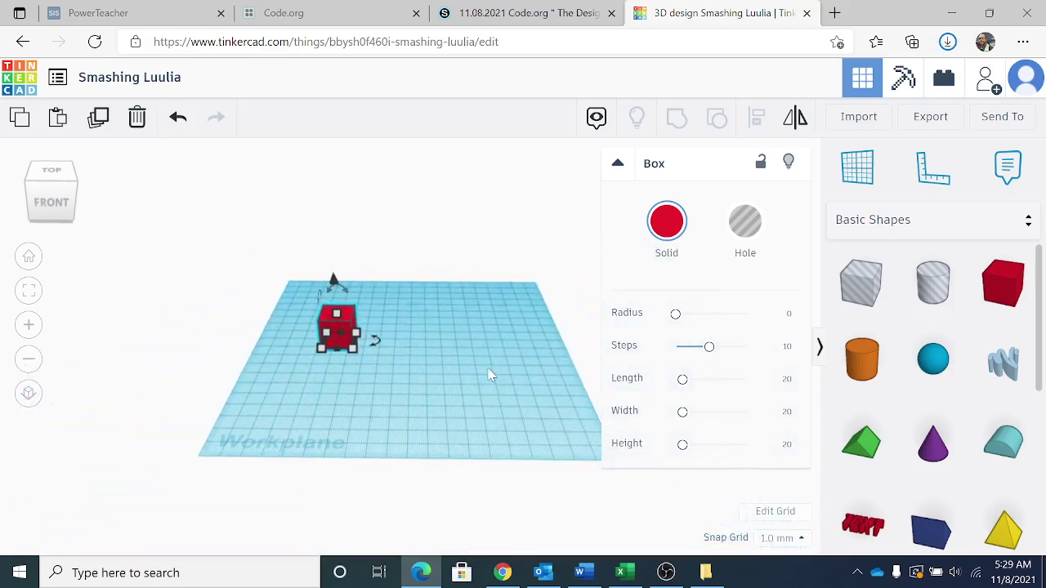
pyautogui.scroll(2, 471, 348)
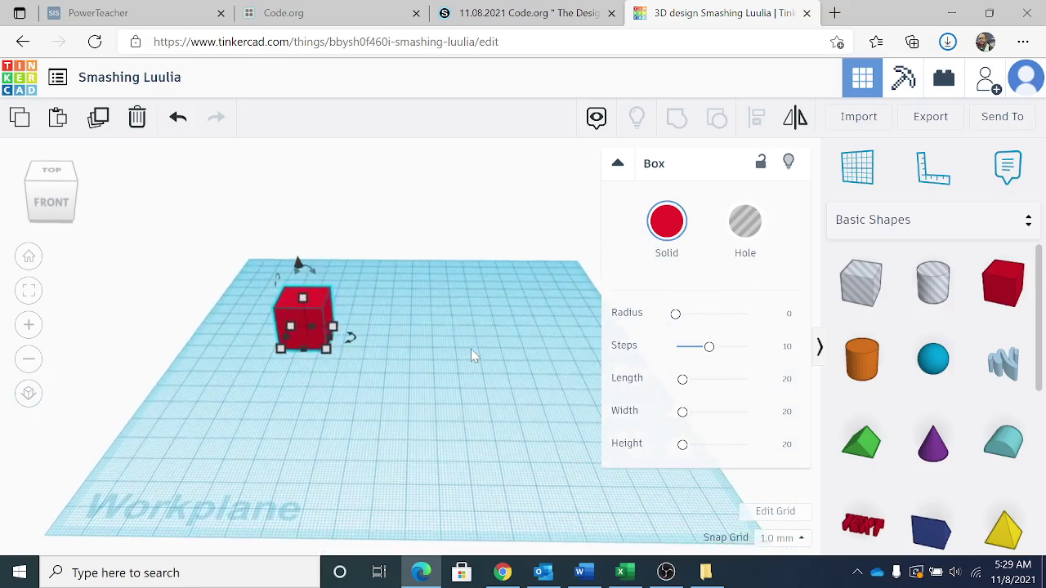
pyautogui.scroll(-2, 404, 341)
pyautogui.moveTo(403, 341); pyautogui.dragTo(520, 319, button='right')
pyautogui.scroll(2, 461, 328)
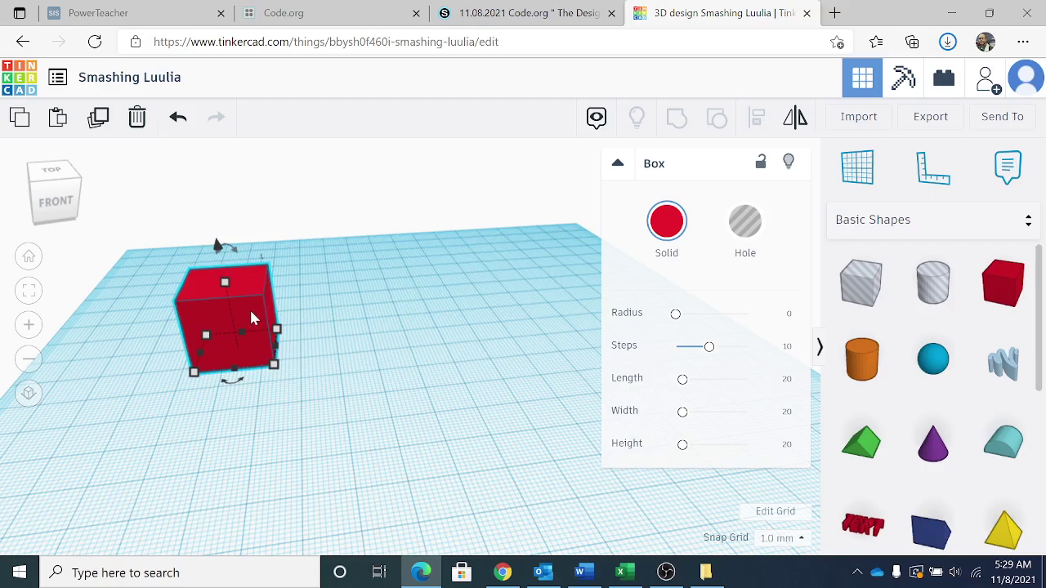
# Resize the box to 25 mm in height, length and width.
pyautogui.moveTo(274, 364)
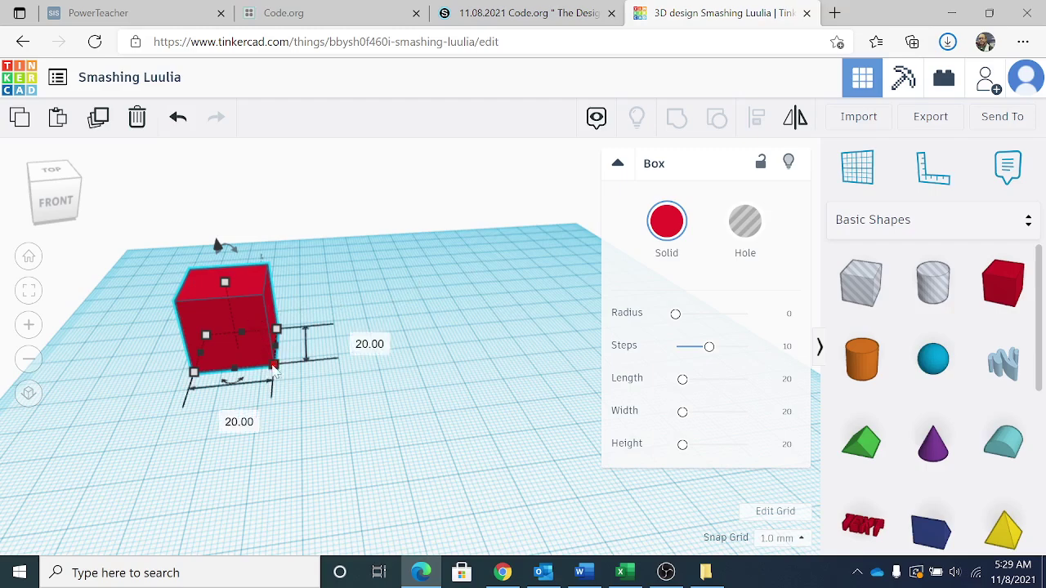
pyautogui.moveTo(225, 285)
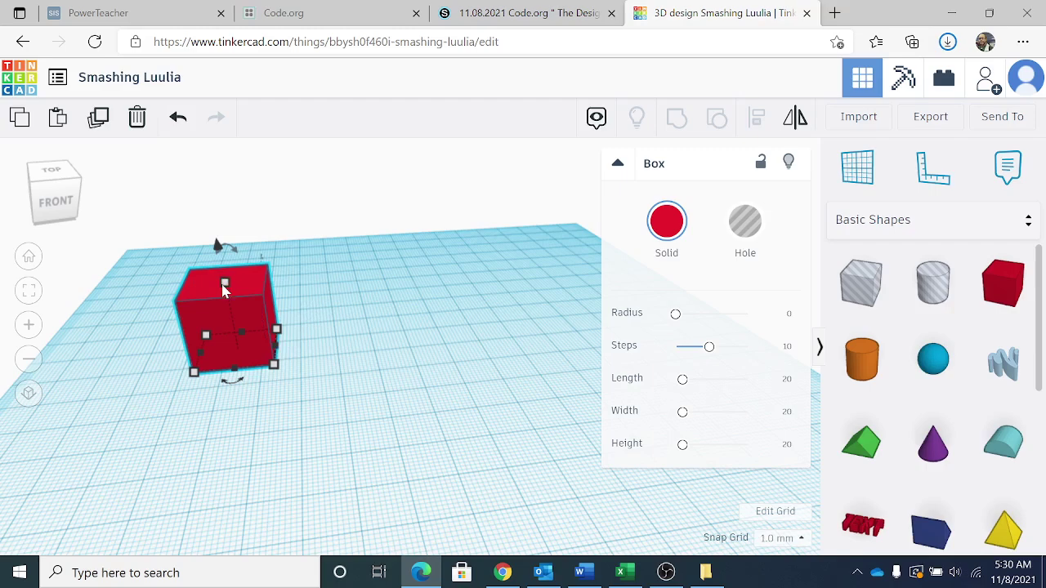
pyautogui.moveTo(224, 284); pyautogui.dragTo(222, 265)
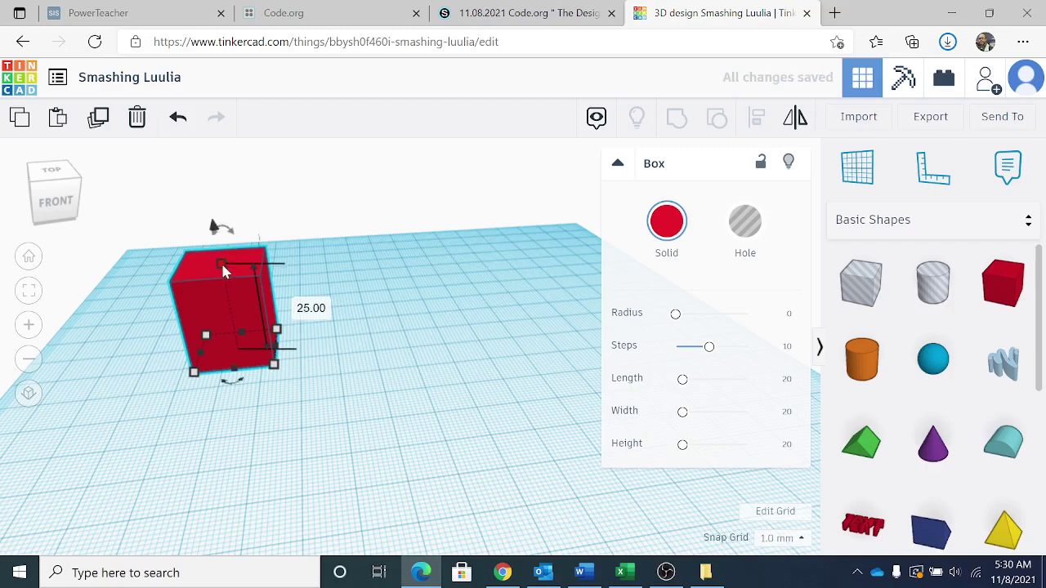
pyautogui.click(279, 367)
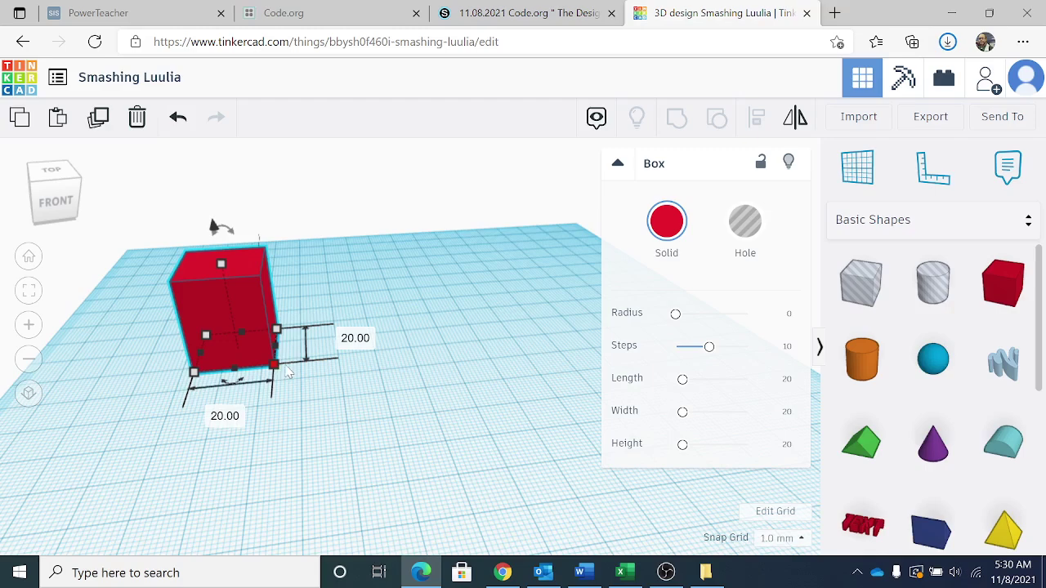
pyautogui.click(353, 339)
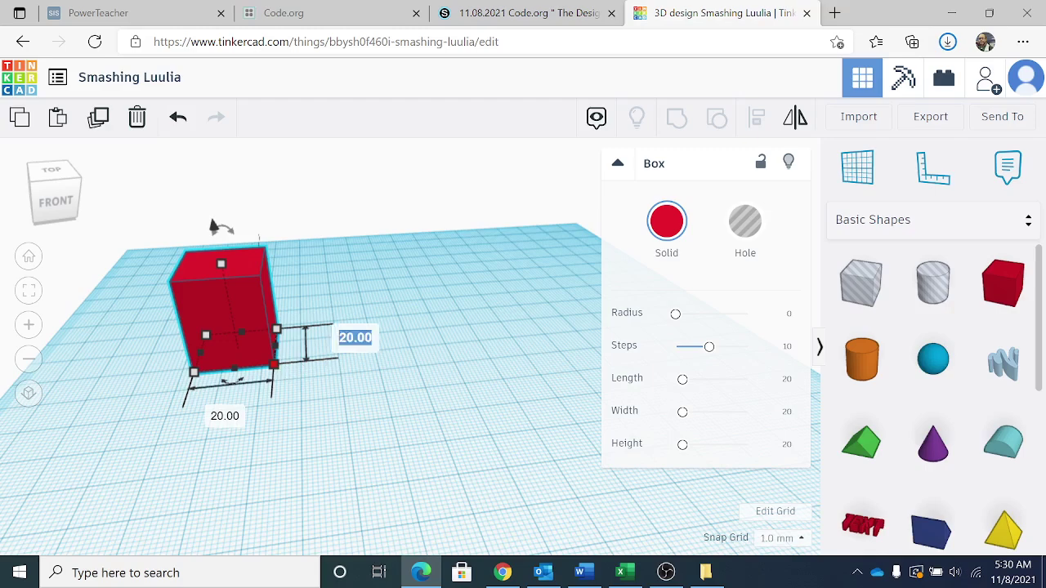
pyautogui.write('25')
pyautogui.press('Return')
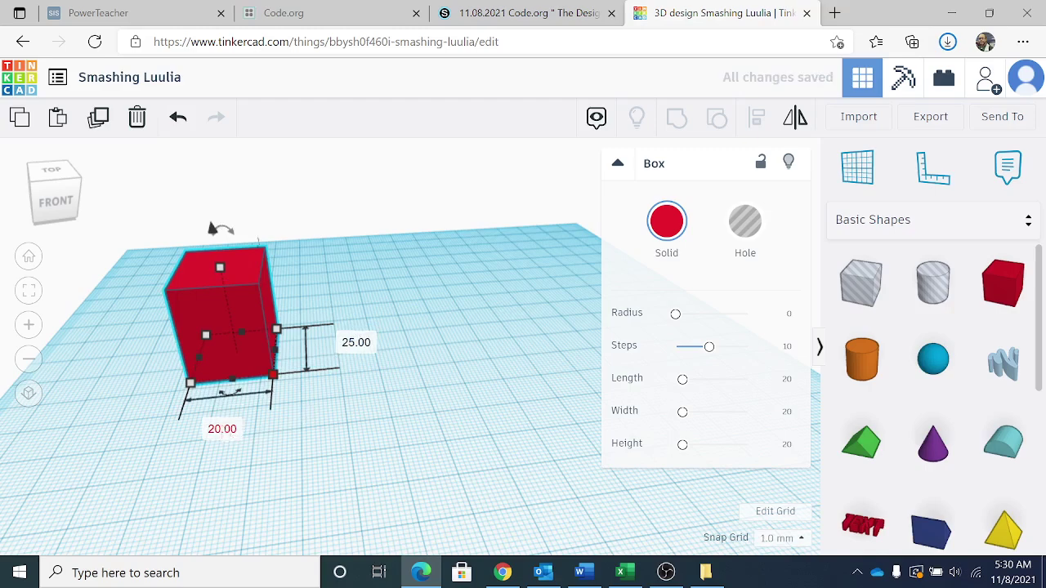
pyautogui.click(221, 429)
pyautogui.write('25')
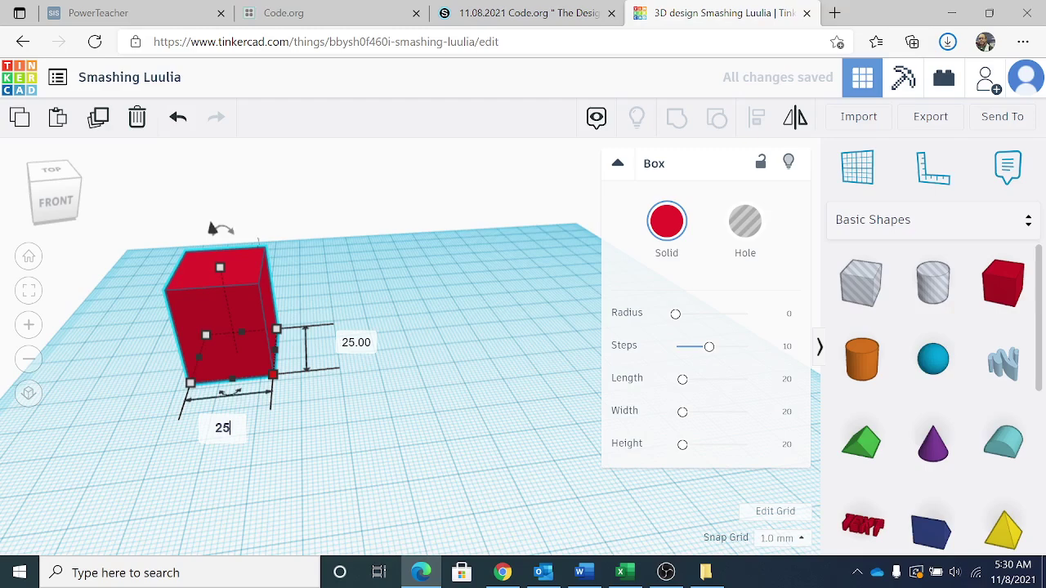
pyautogui.press('Return')
pyautogui.click(372, 422)
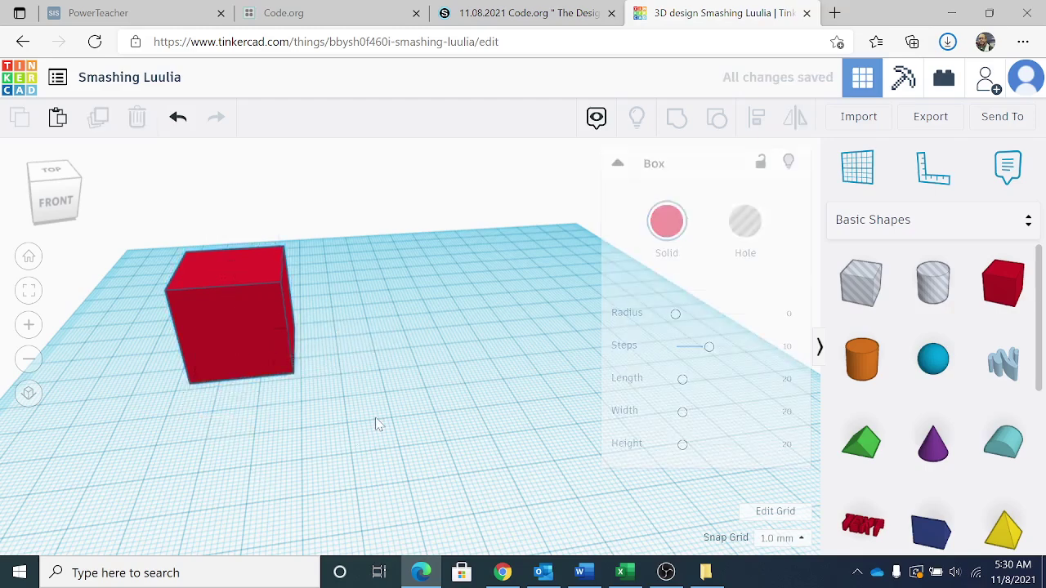
# Undo the box's size changes.
pyautogui.click(177, 119)
pyautogui.click(176, 119)
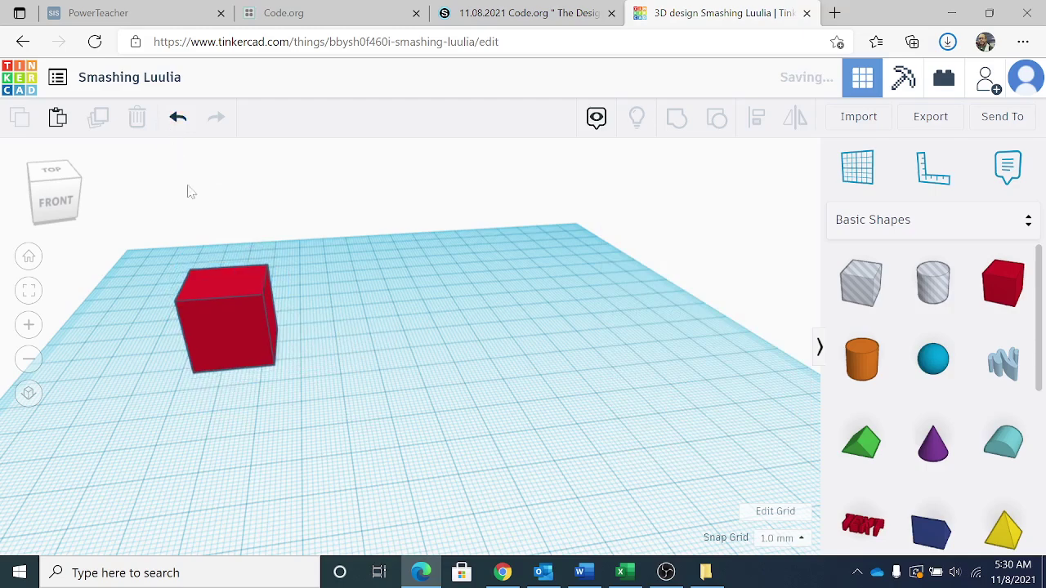
# Set both base dimensions of the box to 25 mm.
pyautogui.click(229, 344)
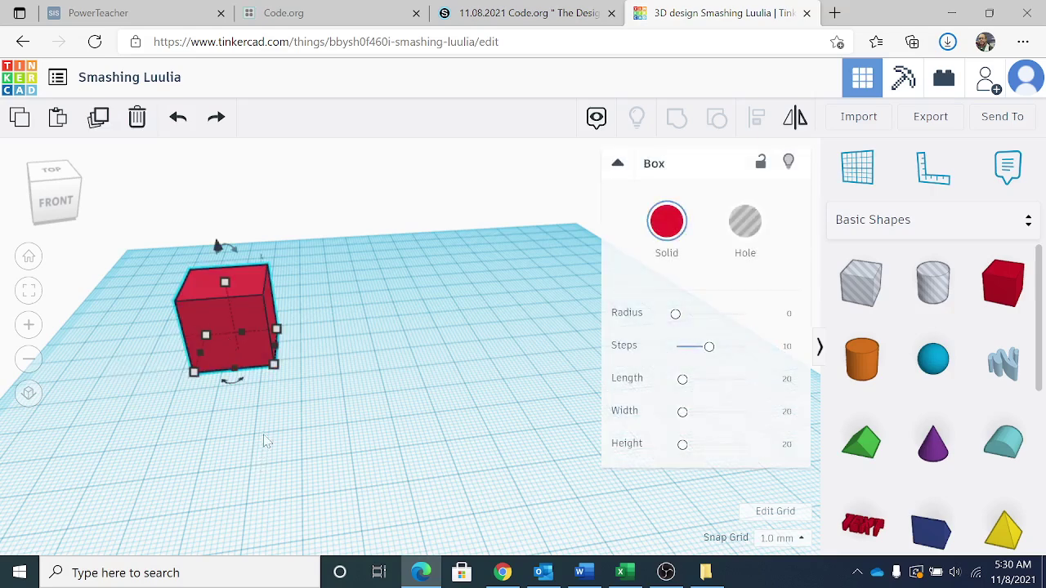
pyautogui.moveTo(274, 366)
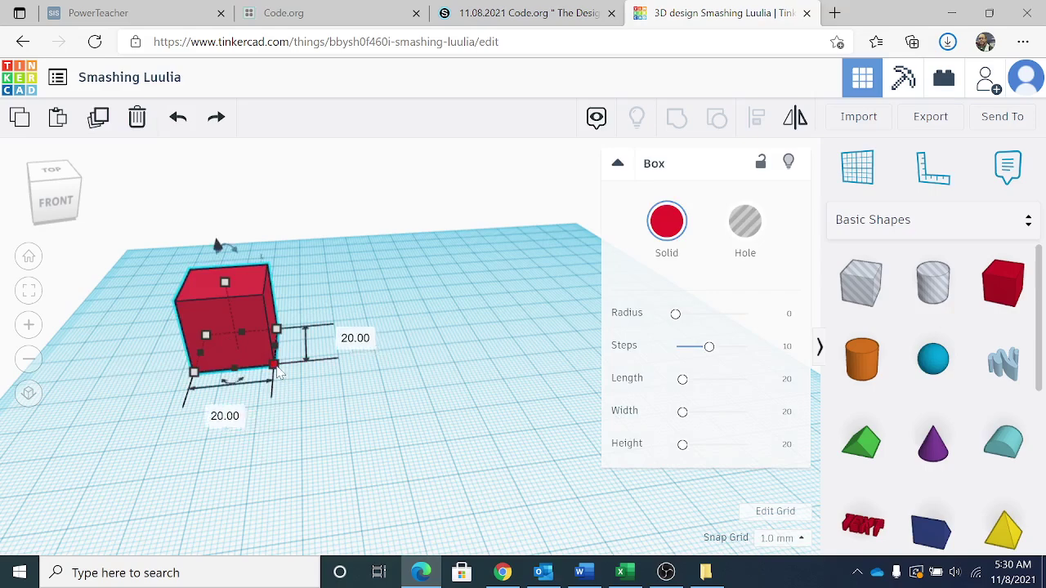
pyautogui.click(225, 415)
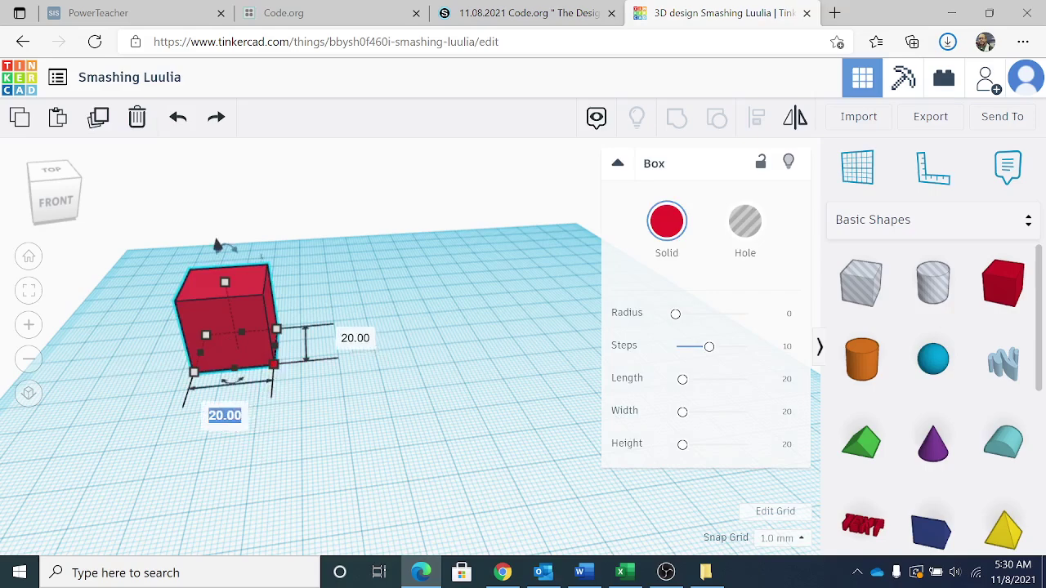
pyautogui.write('25')
pyautogui.press('Return')
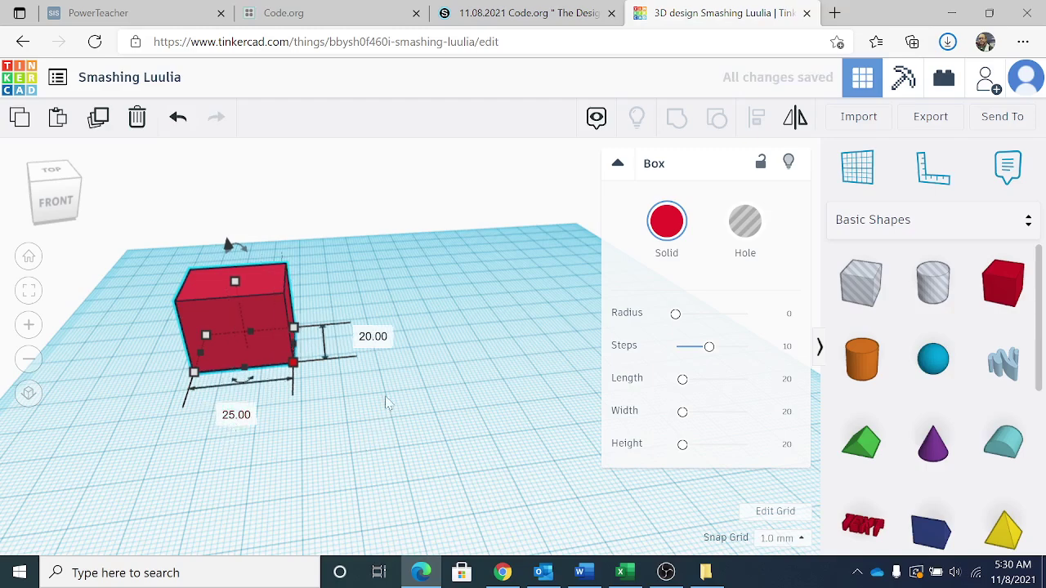
pyautogui.click(374, 339)
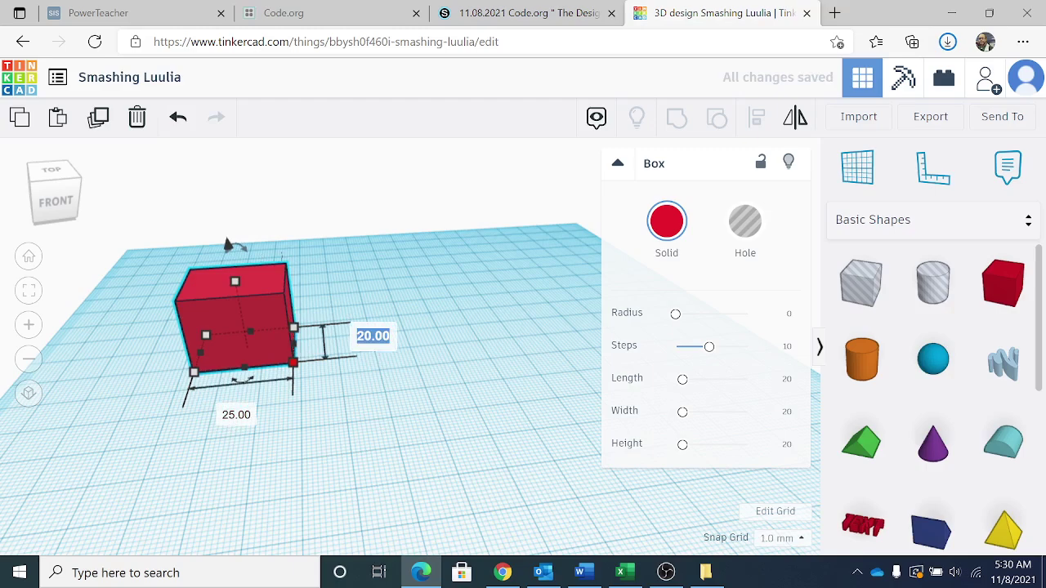
pyautogui.write('25')
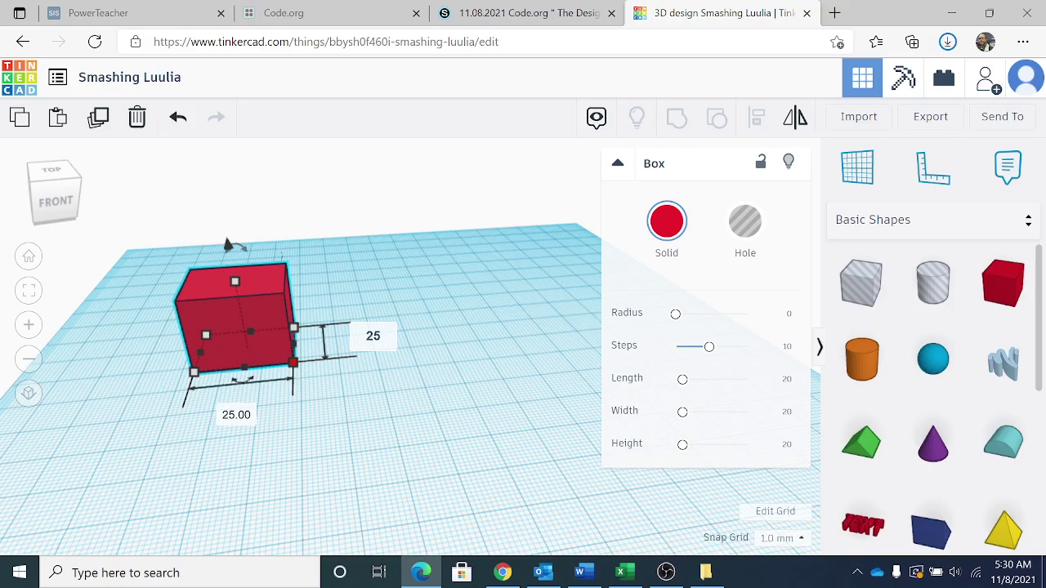
pyautogui.press('Return')
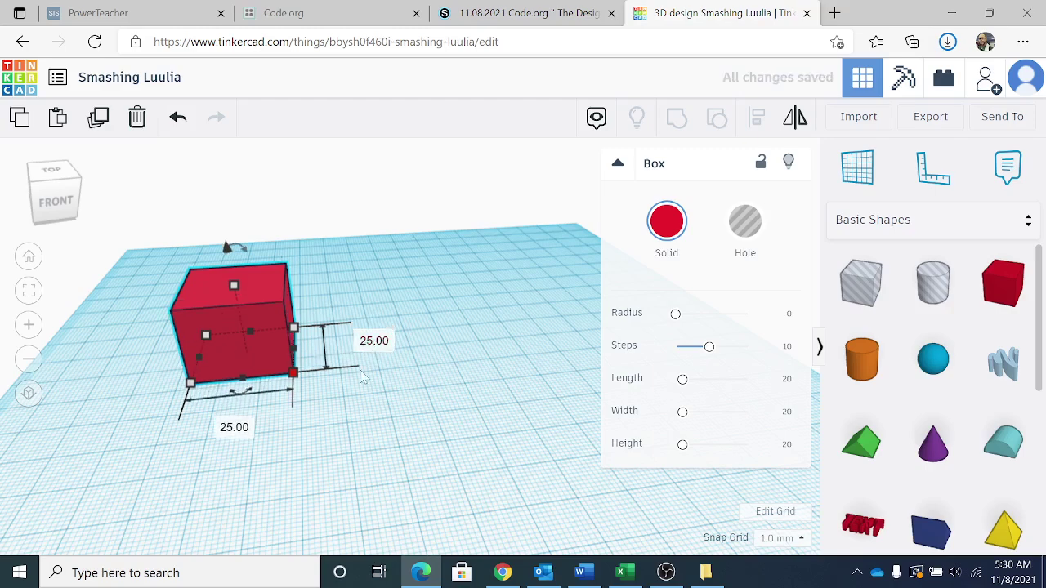
# Raise the top of the box to a height of 25 mm.
pyautogui.moveTo(236, 287)
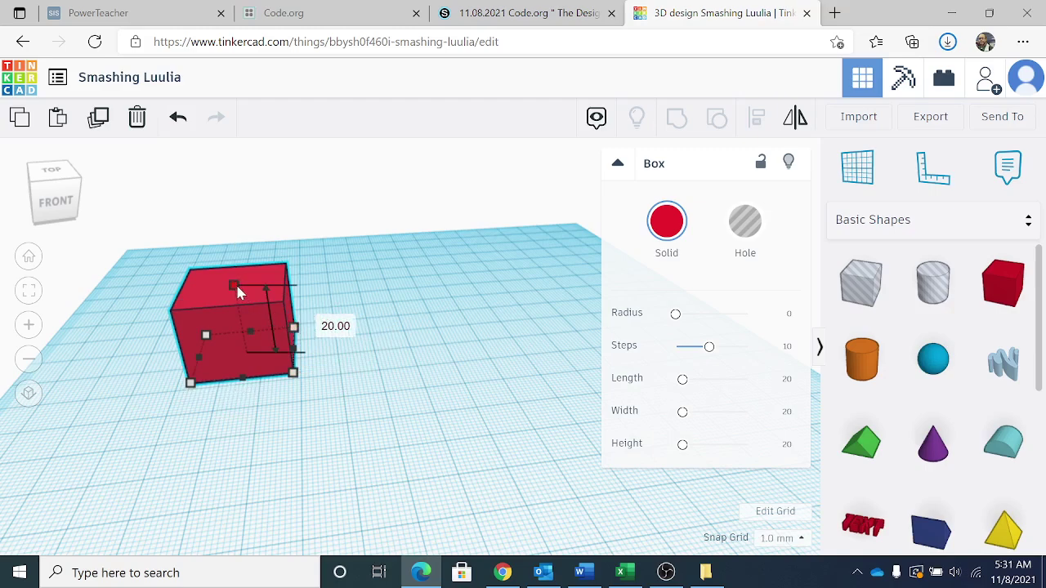
pyautogui.moveTo(237, 288); pyautogui.dragTo(236, 264)
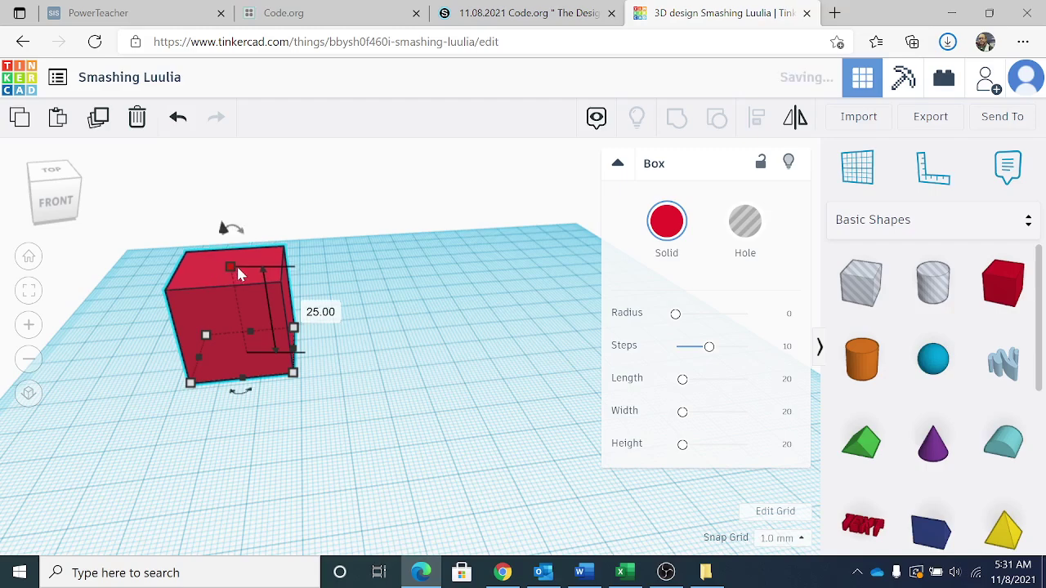
pyautogui.click(347, 413)
pyautogui.click(231, 369)
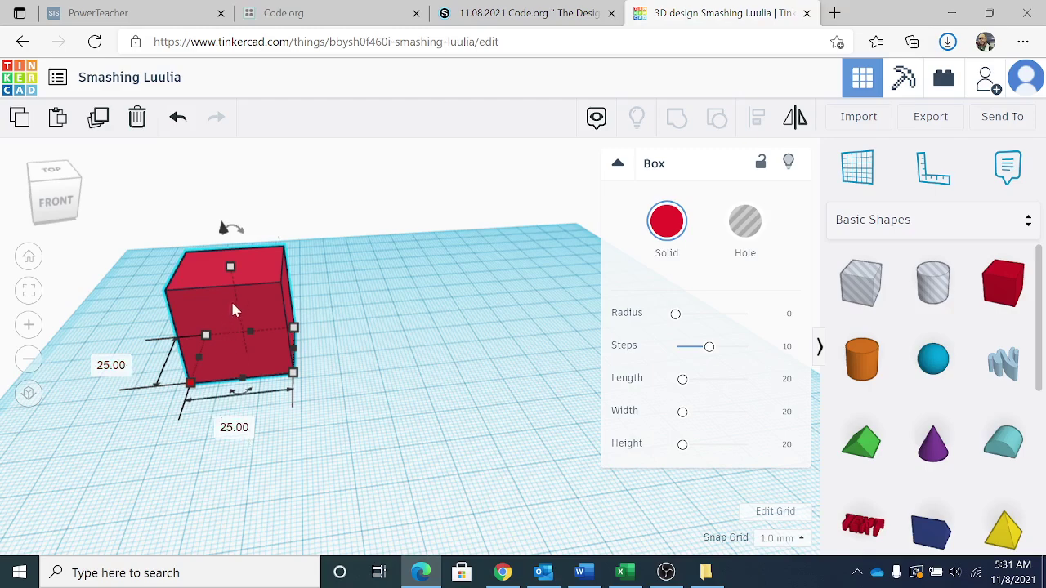
pyautogui.click(408, 367)
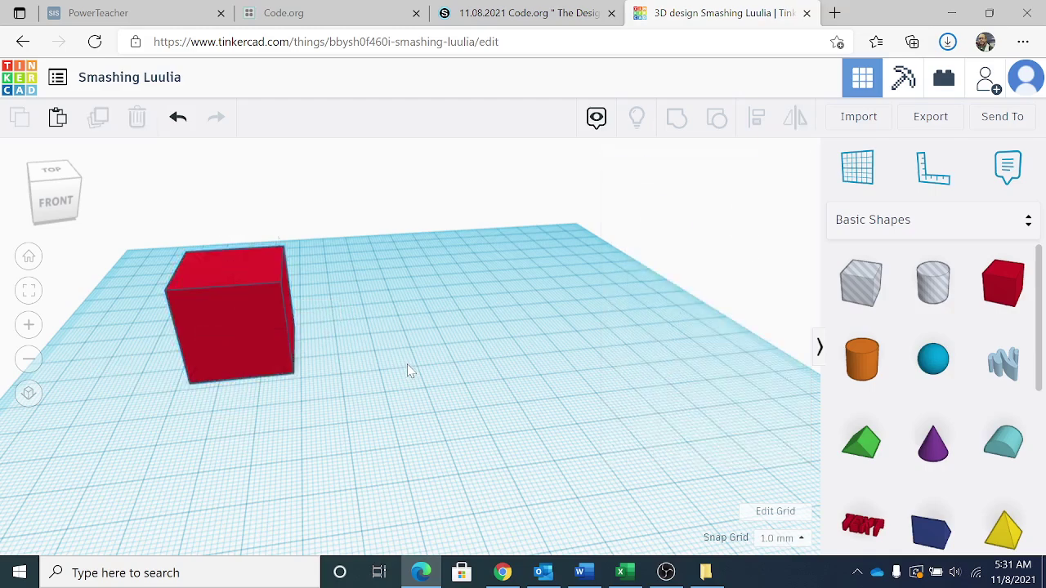
# Change the box's solid color to the lightest preset gray in the black-and-gray column.
pyautogui.click(235, 324)
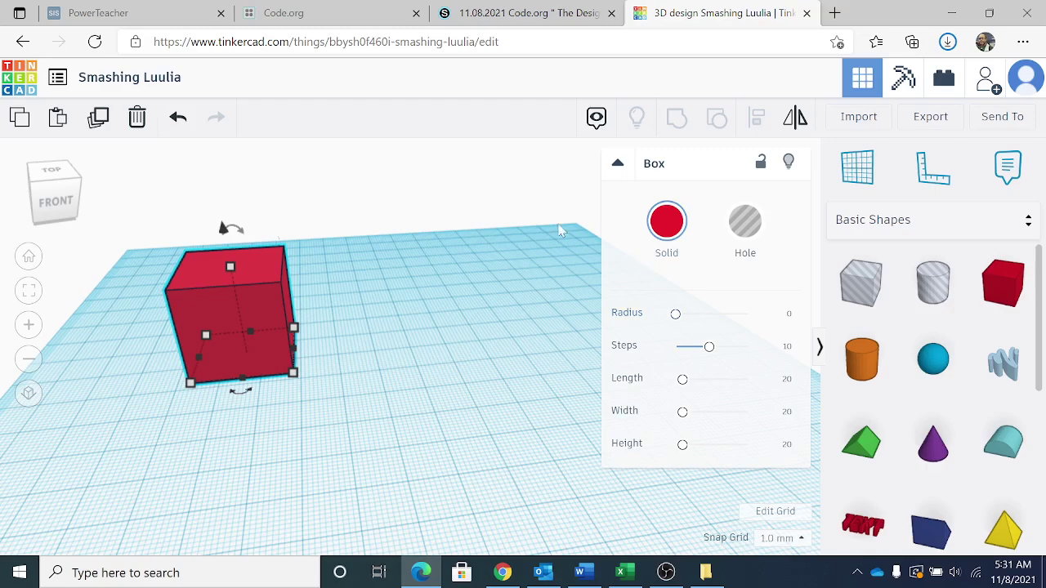
pyautogui.click(668, 228)
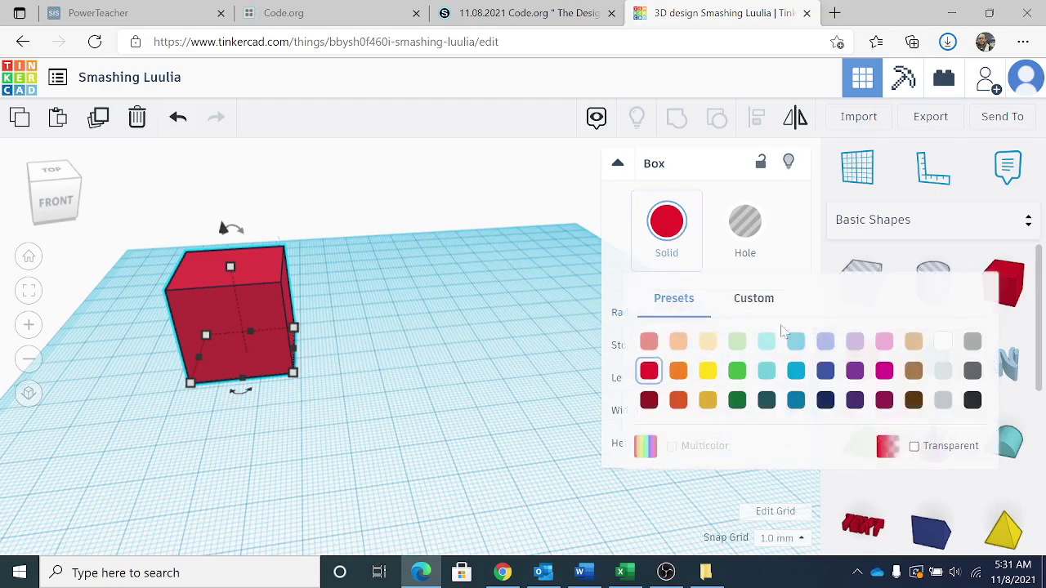
pyautogui.click(972, 340)
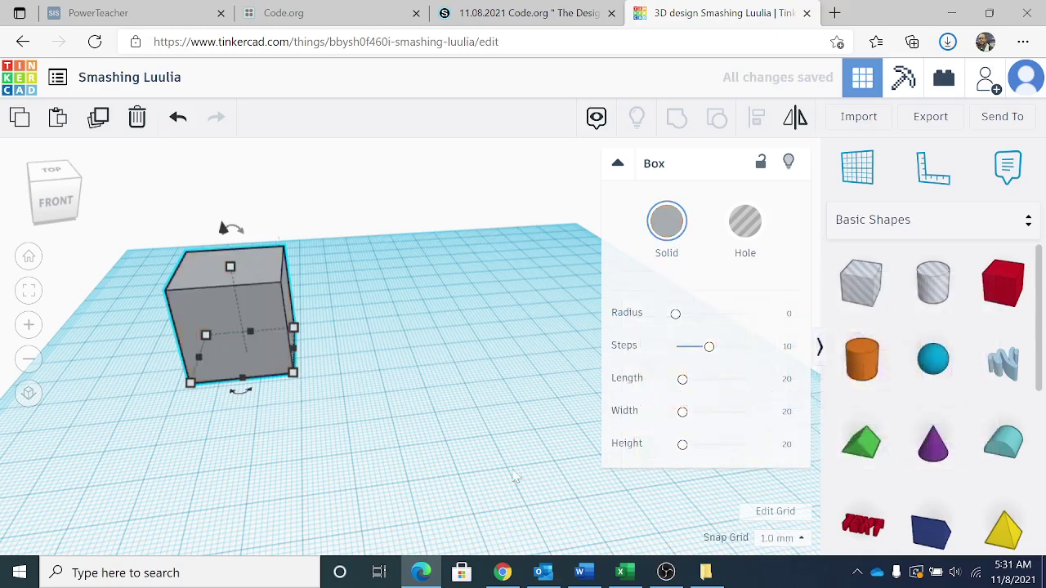
pyautogui.click(450, 383)
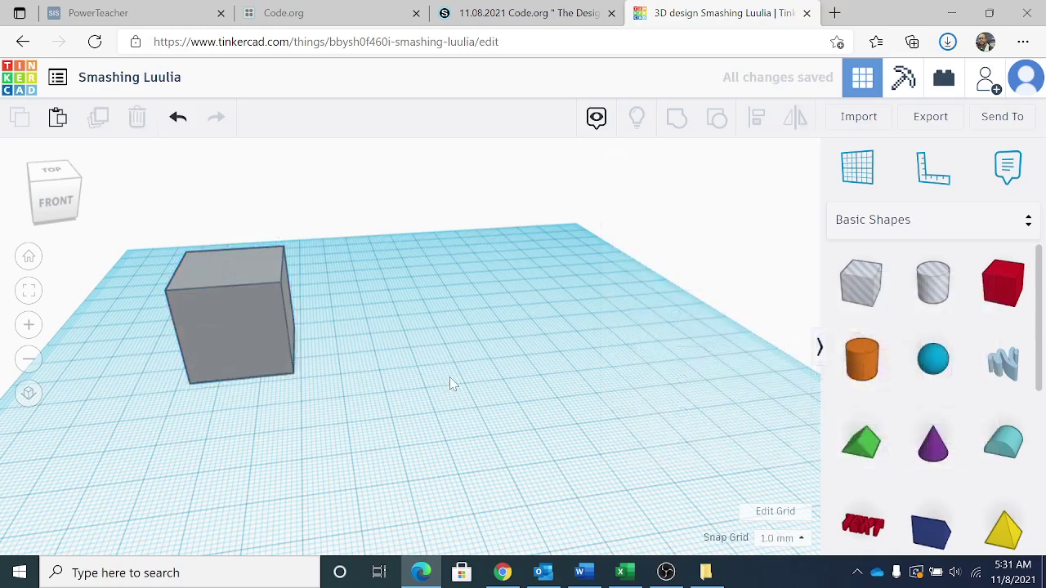
# Place a Roof shape on the workplane to the right of the gray box.
pyautogui.moveTo(535, 381); pyautogui.dragTo(551, 373, button='right')
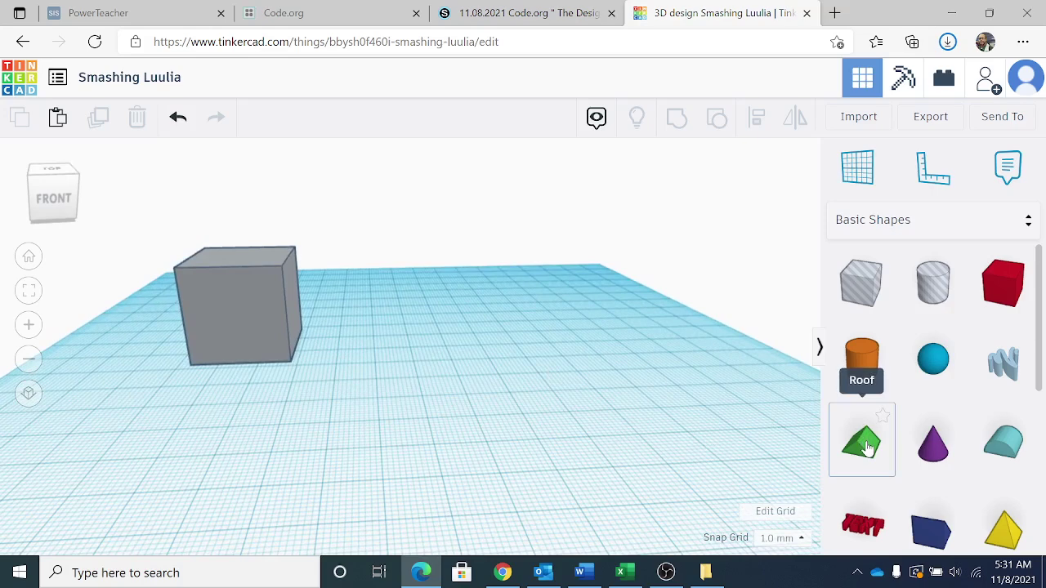
pyautogui.moveTo(866, 449); pyautogui.dragTo(432, 328)
pyautogui.scroll(1, 541, 400)
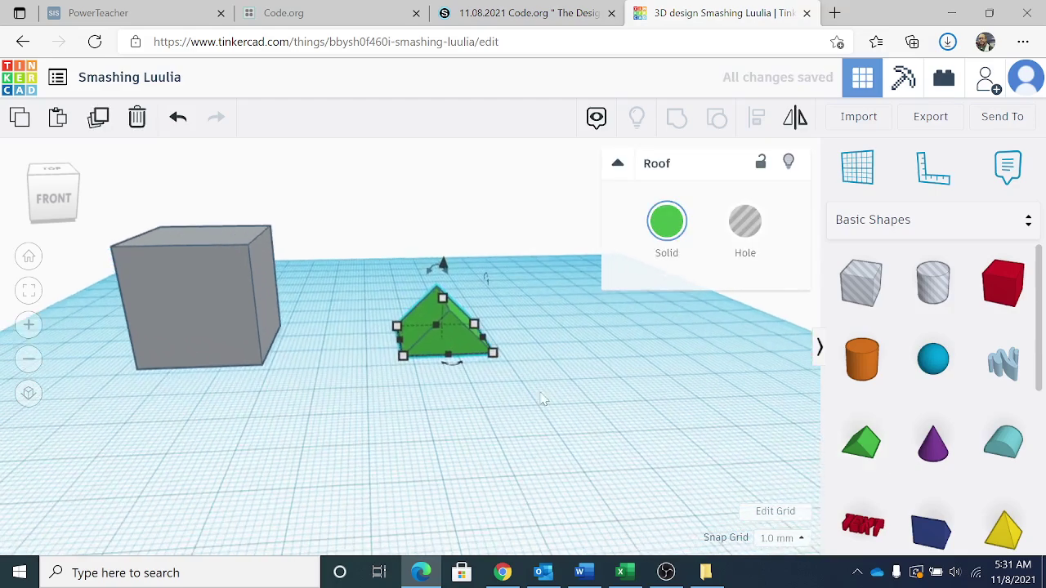
pyautogui.scroll(1, 540, 393)
pyautogui.moveTo(540, 393)
pyautogui.mouseDown(button='right')
pyautogui.moveTo(557, 378)
pyautogui.moveTo(544, 411)
pyautogui.moveTo(554, 402)
pyautogui.mouseUp(button='right')
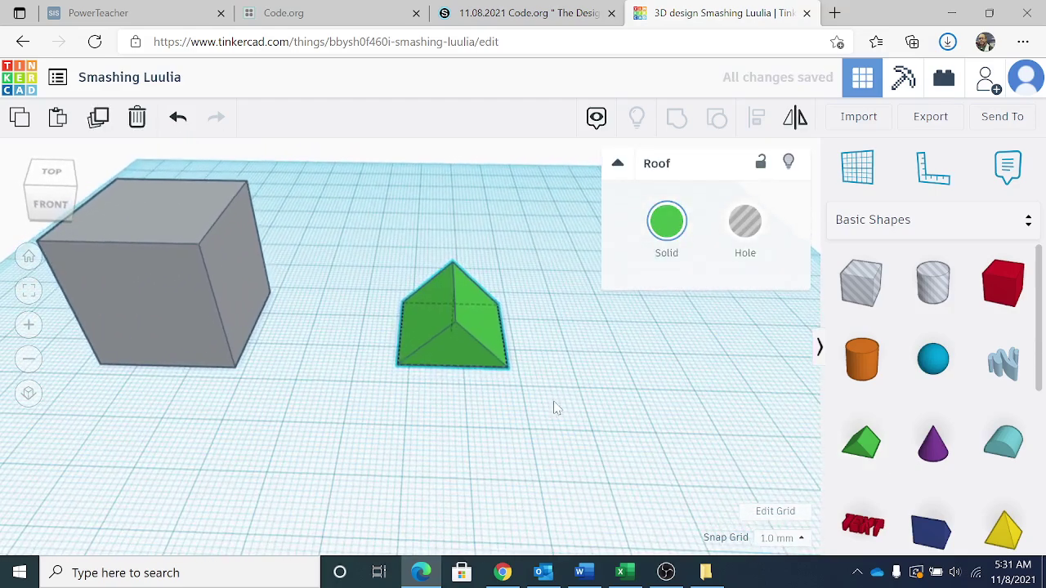
# Change the roof's solid color to the black preset.
pyautogui.click(667, 231)
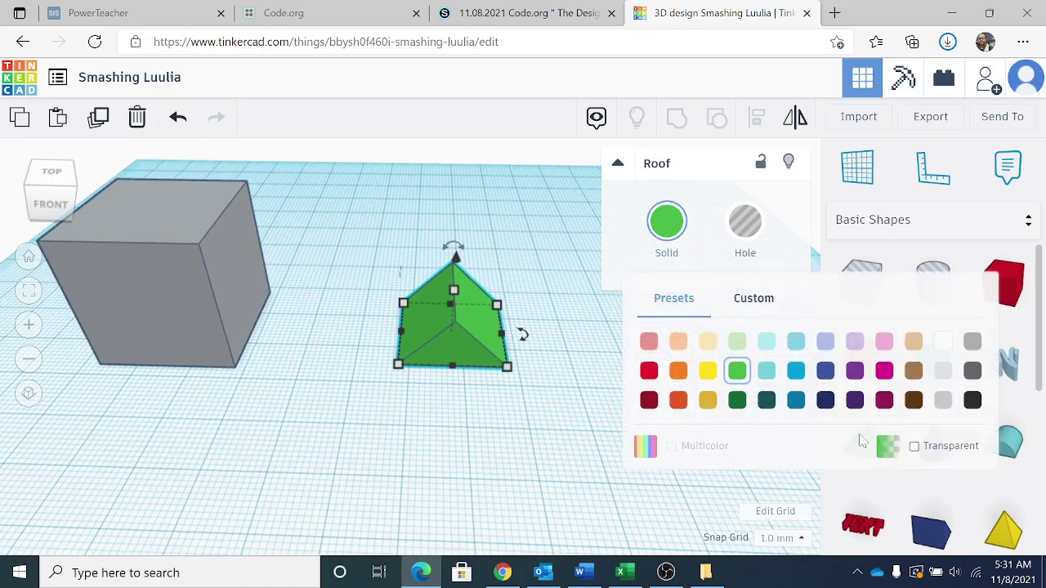
pyautogui.click(971, 400)
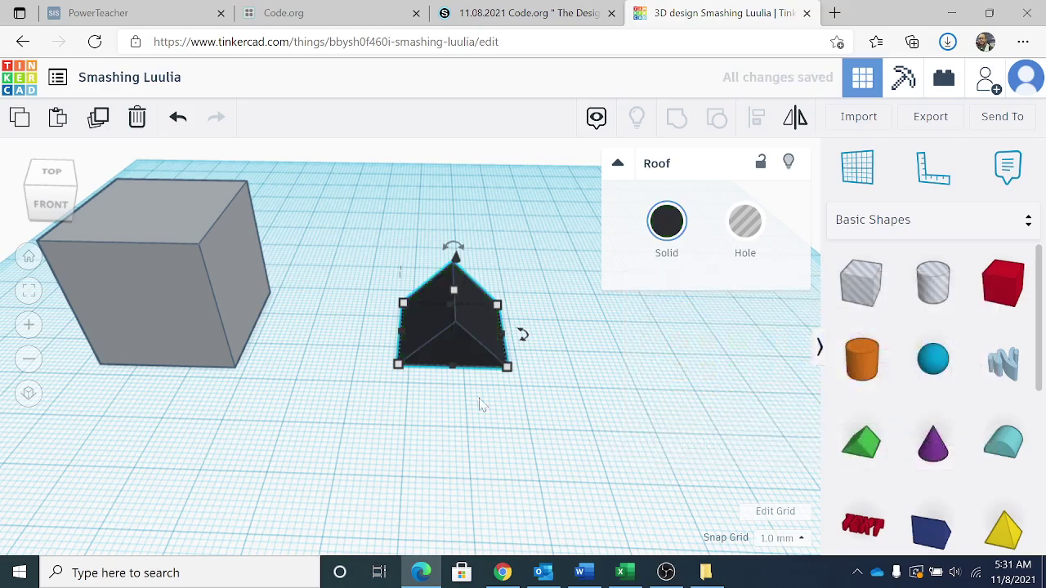
pyautogui.moveTo(506, 367)
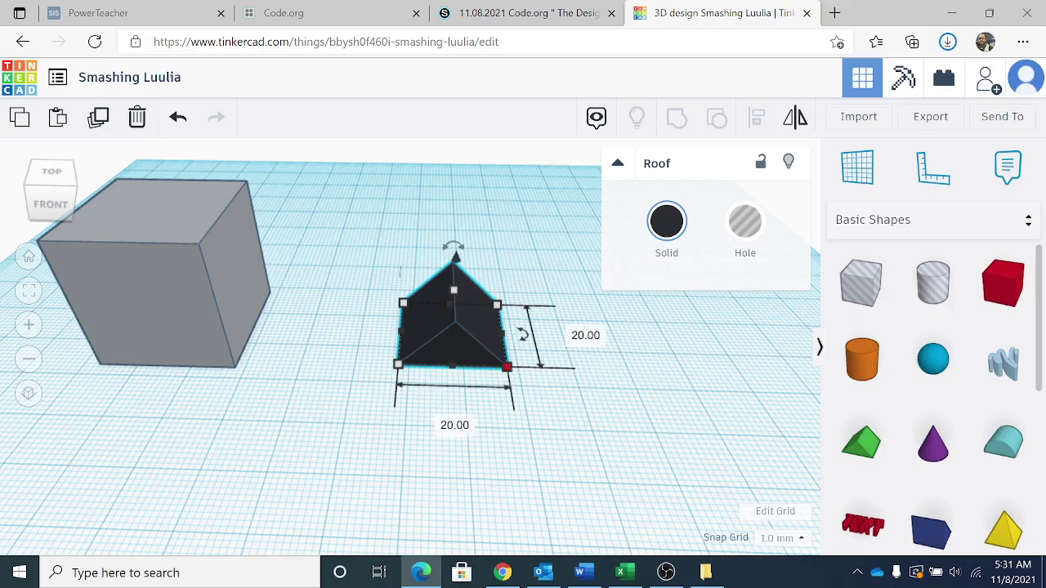
# Set the black roof's length and width to 25 mm each.
pyautogui.click(585, 335)
pyautogui.write('25')
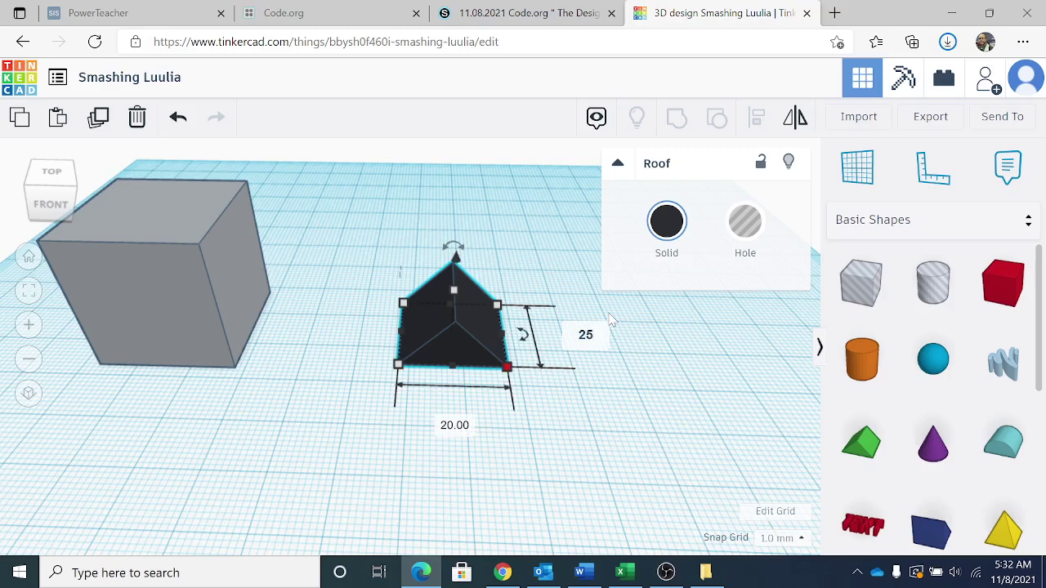
pyautogui.press('Return')
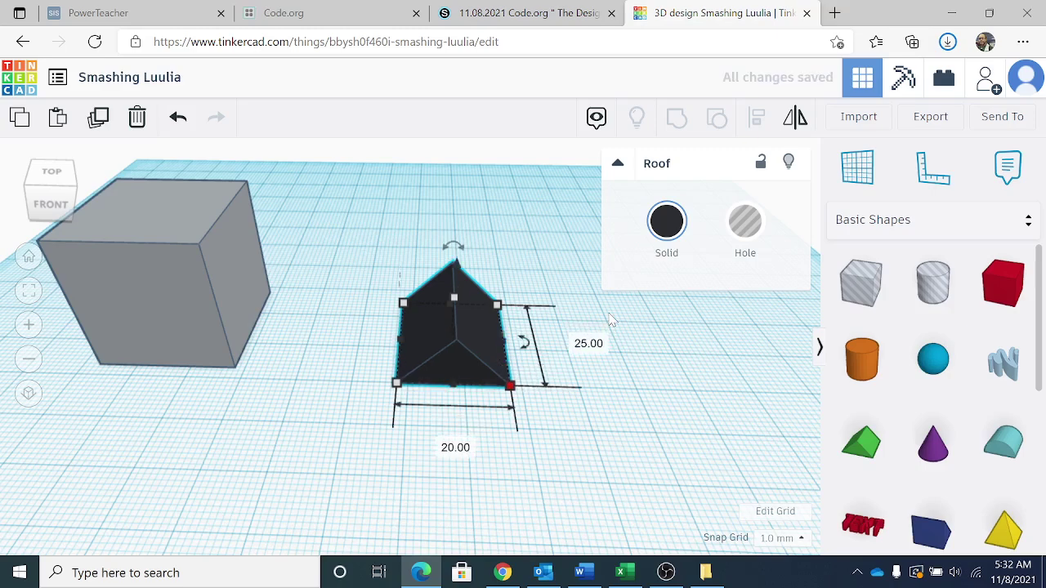
pyautogui.click(455, 446)
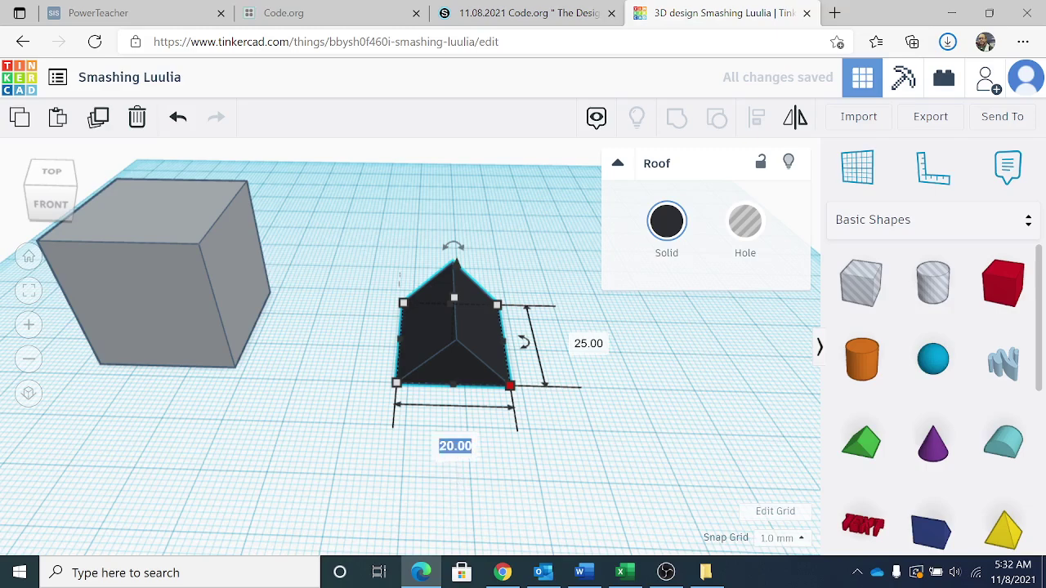
pyautogui.write('25')
pyautogui.press('Return')
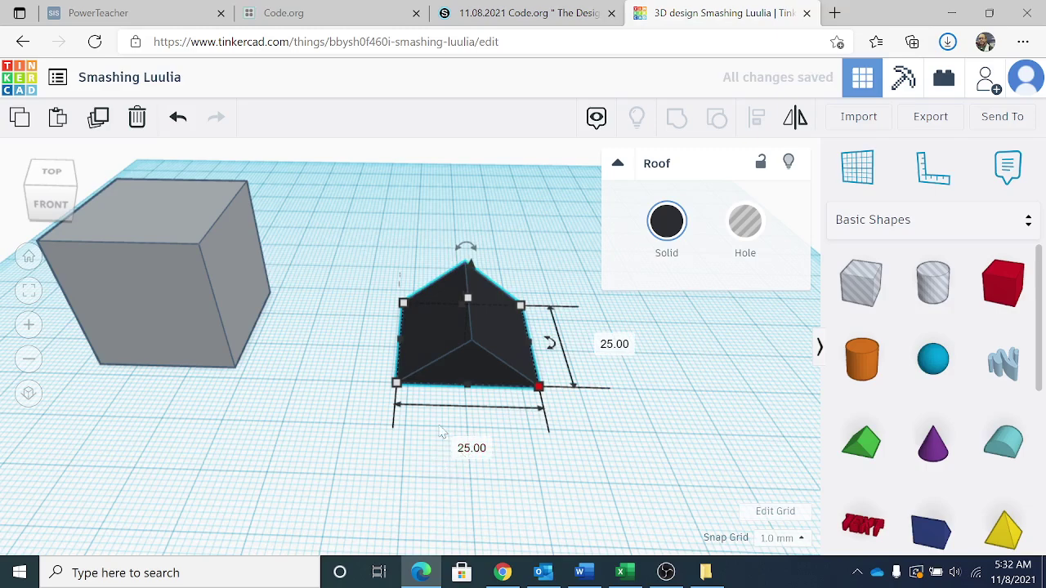
# Stretch the roof's height to 15 mm.
pyautogui.moveTo(469, 301)
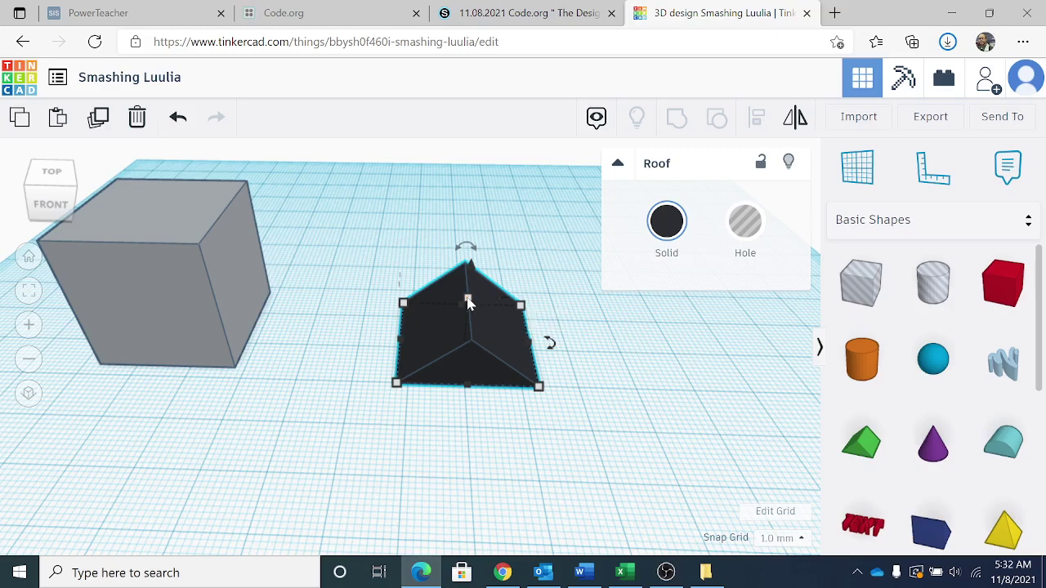
pyautogui.moveTo(465, 302); pyautogui.dragTo(459, 272)
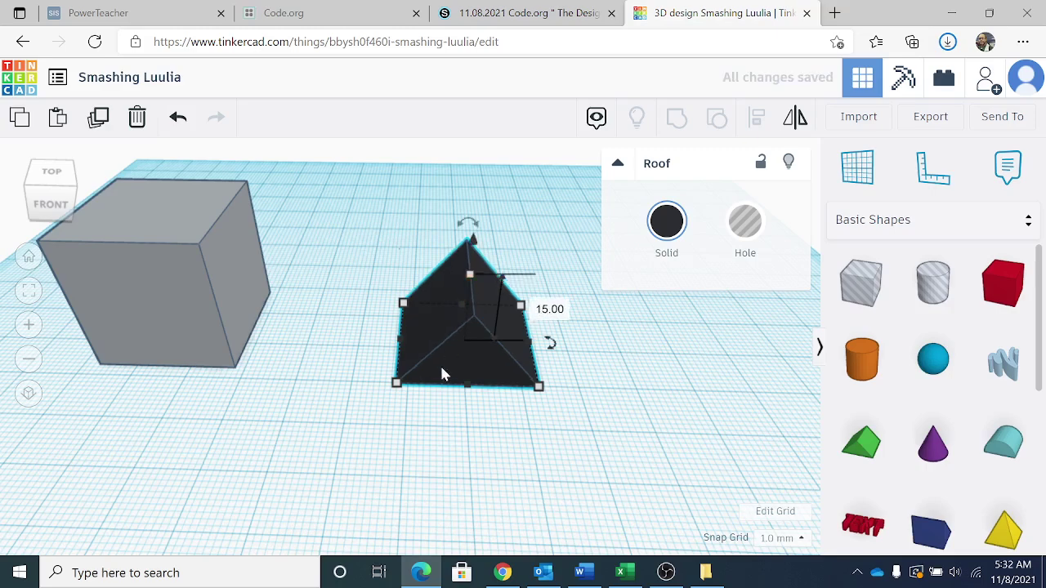
pyautogui.click(478, 466)
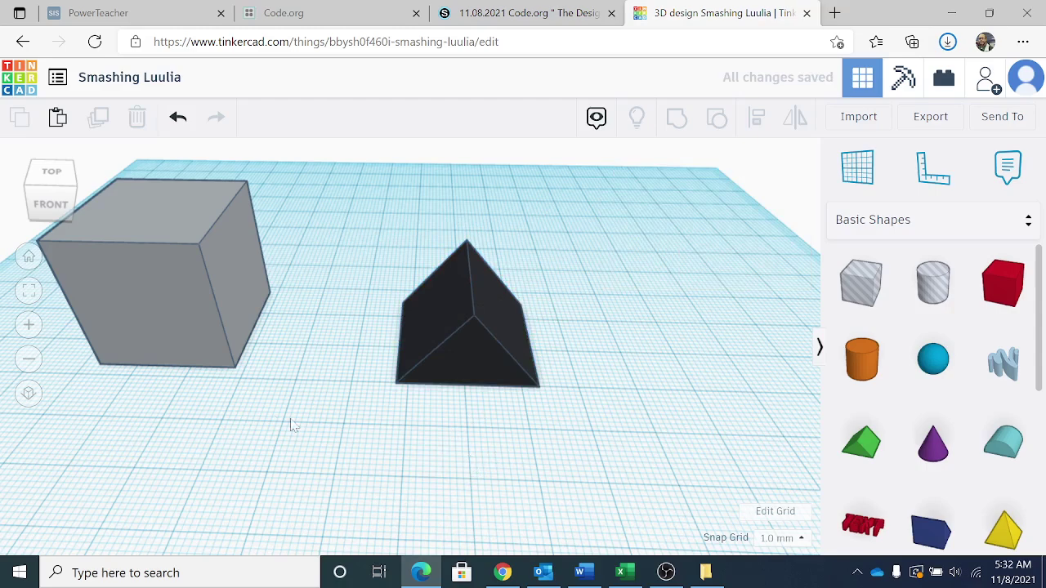
# Lift the black roof 25 mm above the workplane.
pyautogui.click(180, 326)
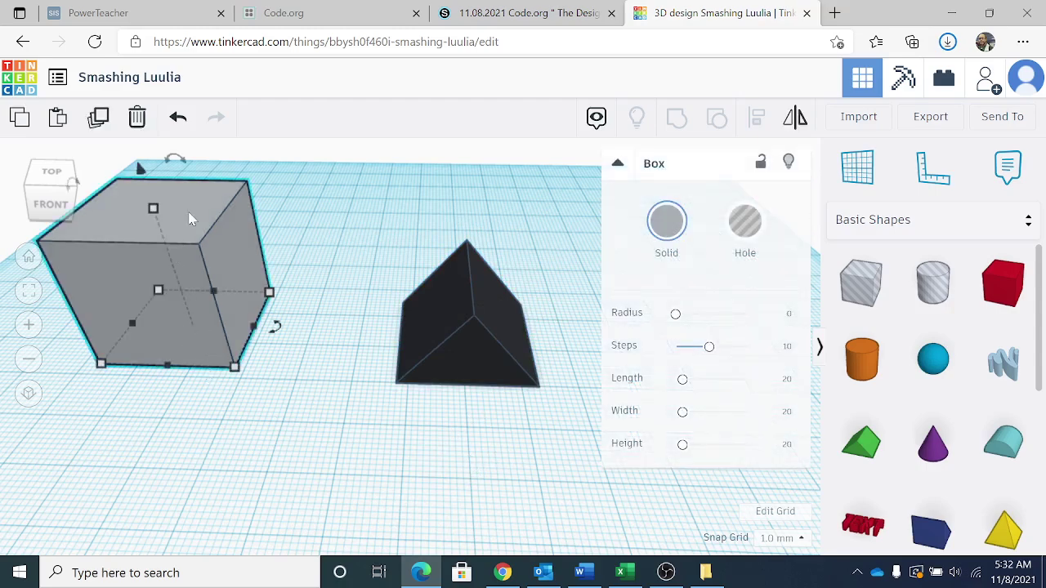
pyautogui.click(334, 393)
pyautogui.scroll(-3, 430, 422)
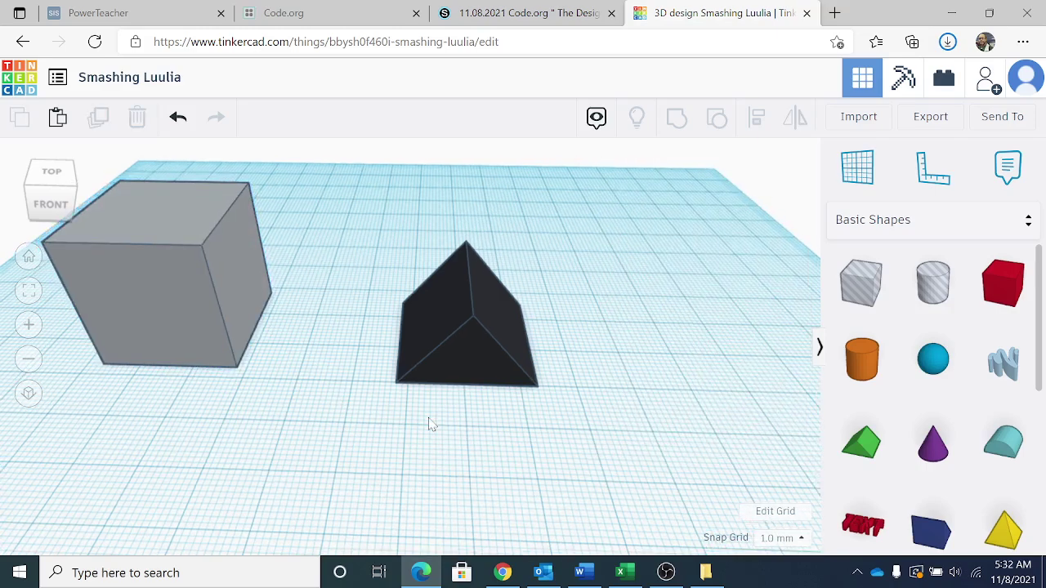
pyautogui.click(458, 362)
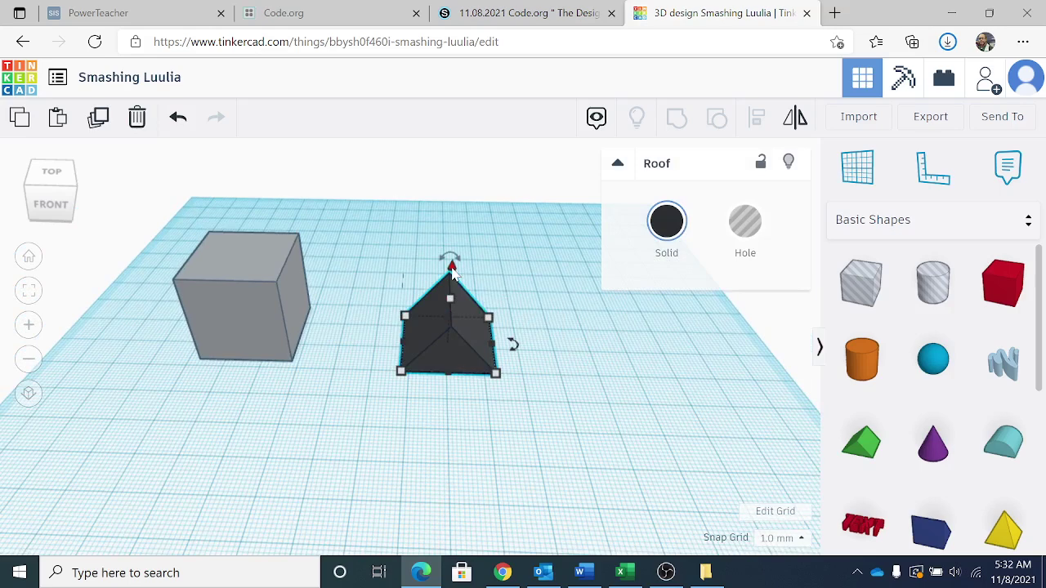
pyautogui.moveTo(452, 272); pyautogui.dragTo(458, 171)
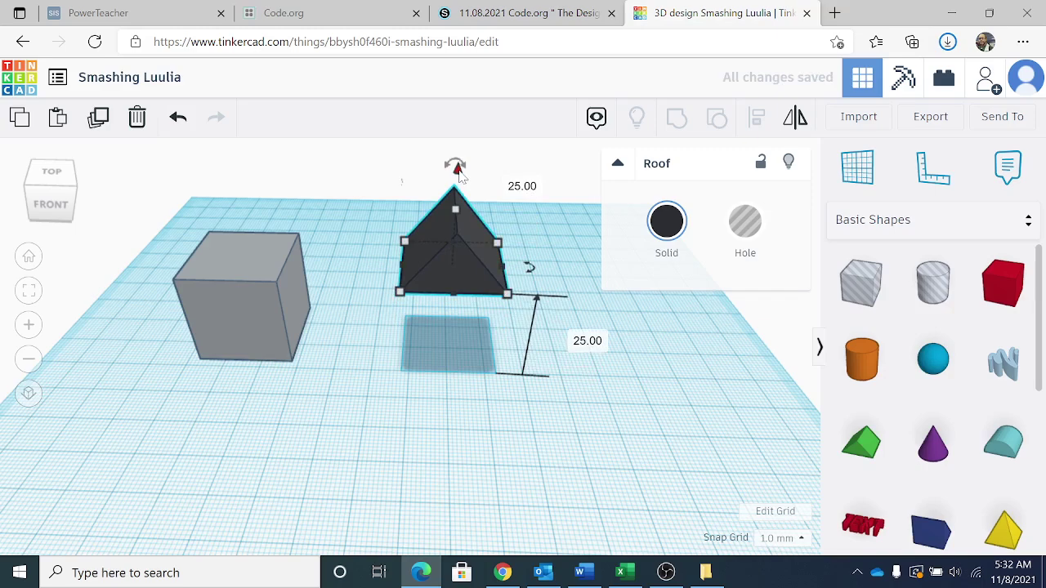
pyautogui.click(482, 448)
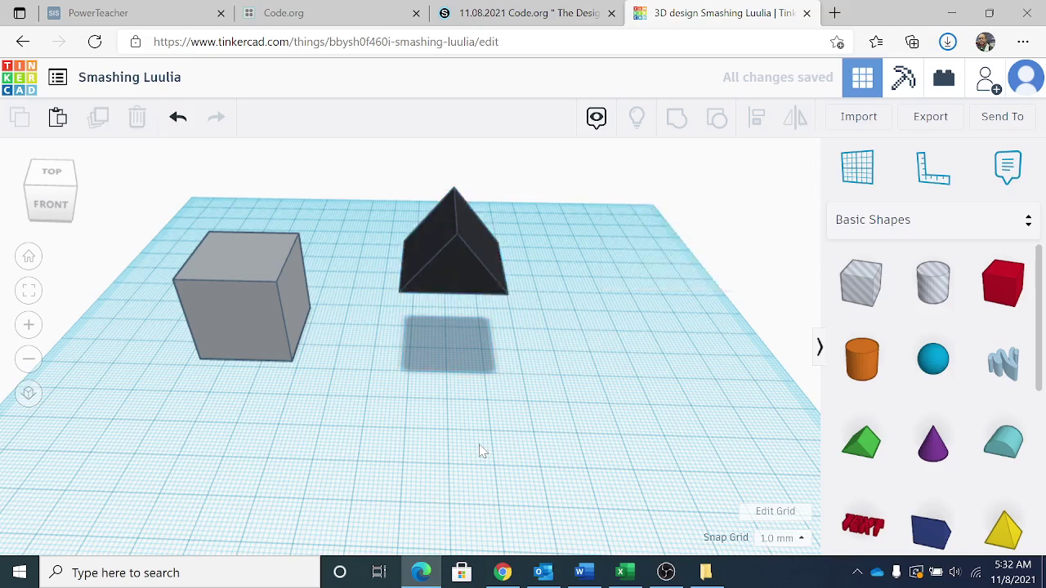
# Move the raised roof onto the gray box so its base lines up with the box's top edges.
pyautogui.moveTo(444, 275); pyautogui.dragTo(210, 264)
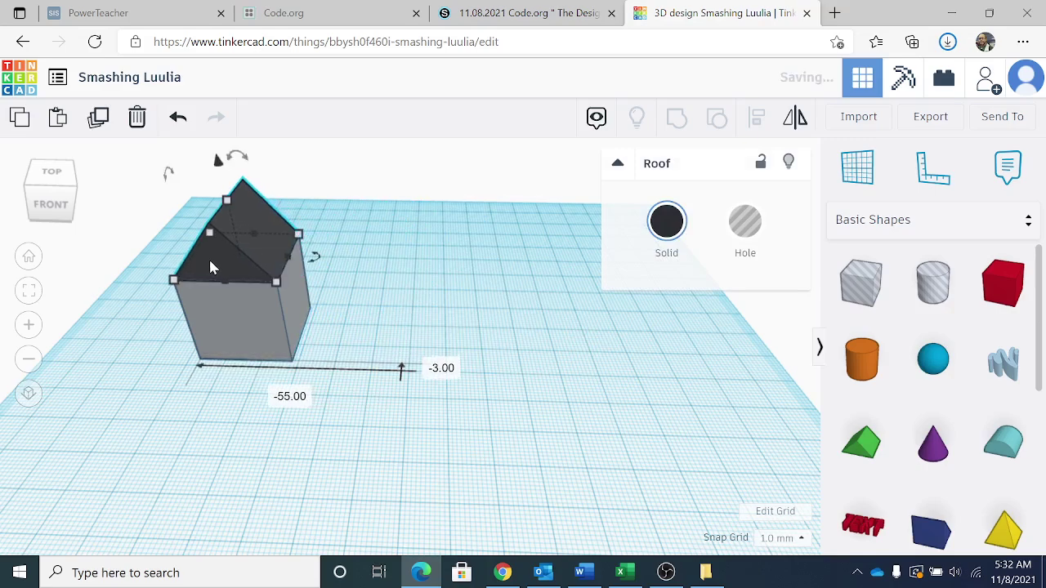
pyautogui.click(210, 399)
pyautogui.moveTo(210, 398); pyautogui.dragTo(292, 377, button='right')
pyautogui.scroll(4, 291, 352)
pyautogui.scroll(4, 405, 366)
pyautogui.scroll(-4, 405, 362)
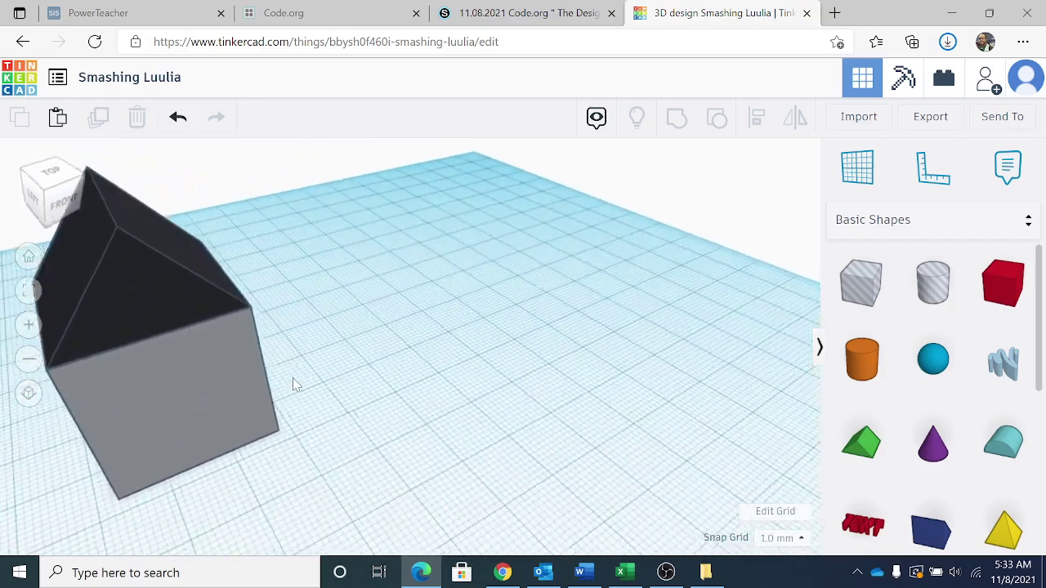
pyautogui.scroll(-3, 358, 369)
pyautogui.moveTo(359, 370); pyautogui.dragTo(329, 350, button='right')
pyautogui.scroll(-2, 252, 375)
pyautogui.scroll(2, 330, 350)
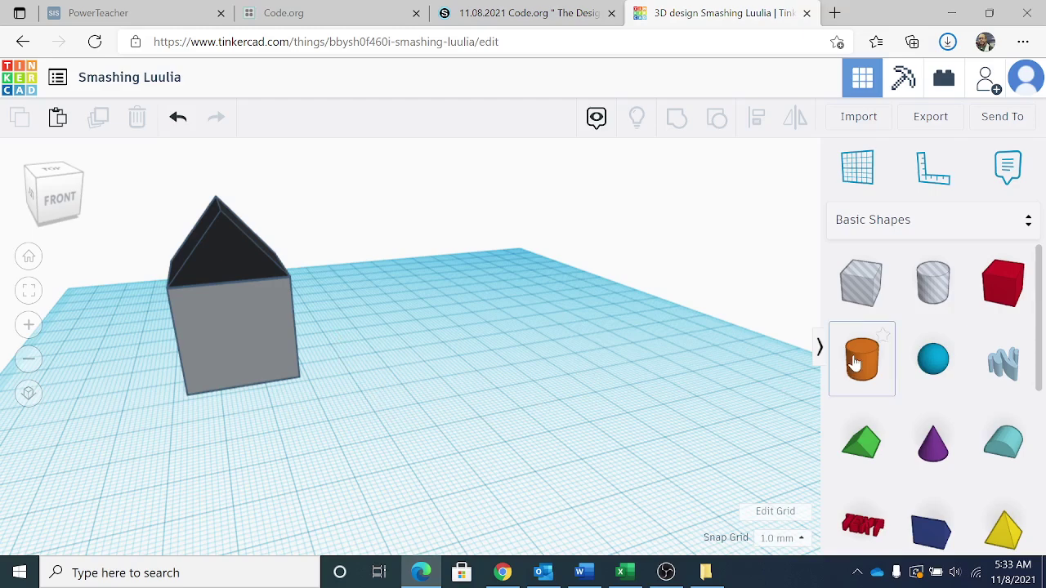
# Place a Cylinder on the workplane to the right of the house and change its solid color to the light gray preset.
pyautogui.moveTo(854, 363); pyautogui.dragTo(500, 382)
pyautogui.moveTo(603, 446); pyautogui.dragTo(516, 438, button='right')
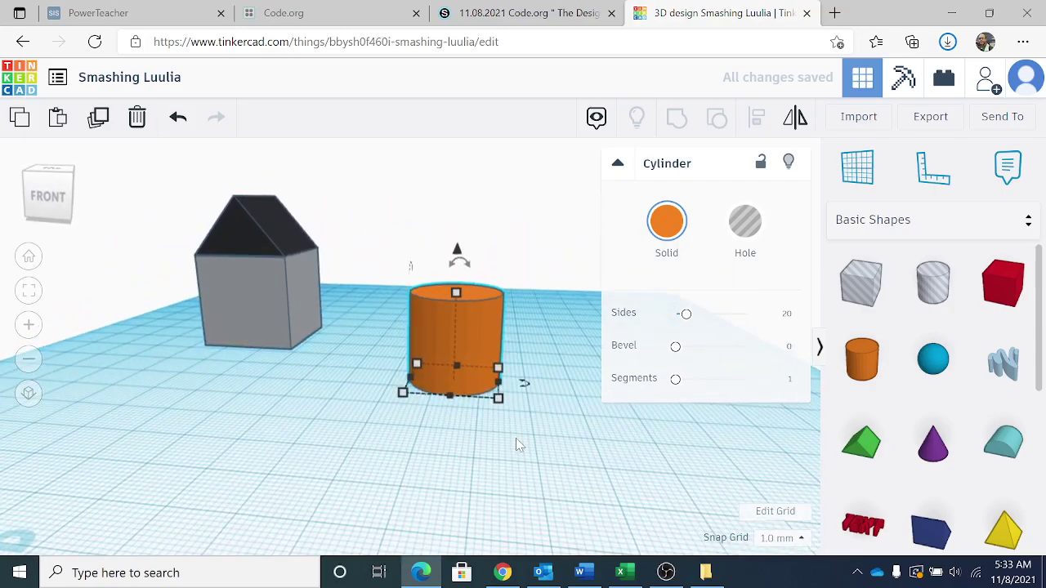
pyautogui.click(663, 235)
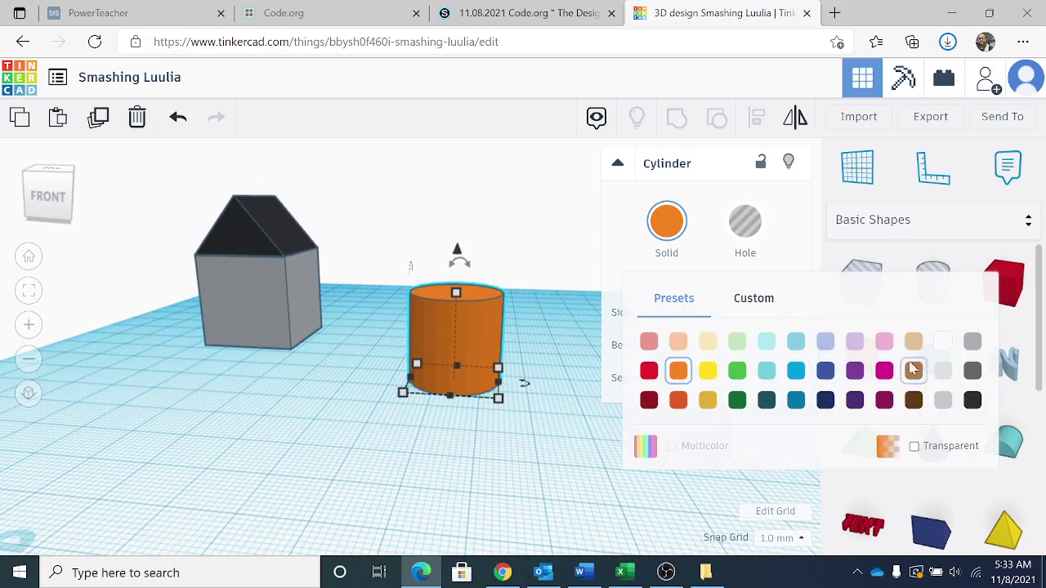
pyautogui.click(940, 371)
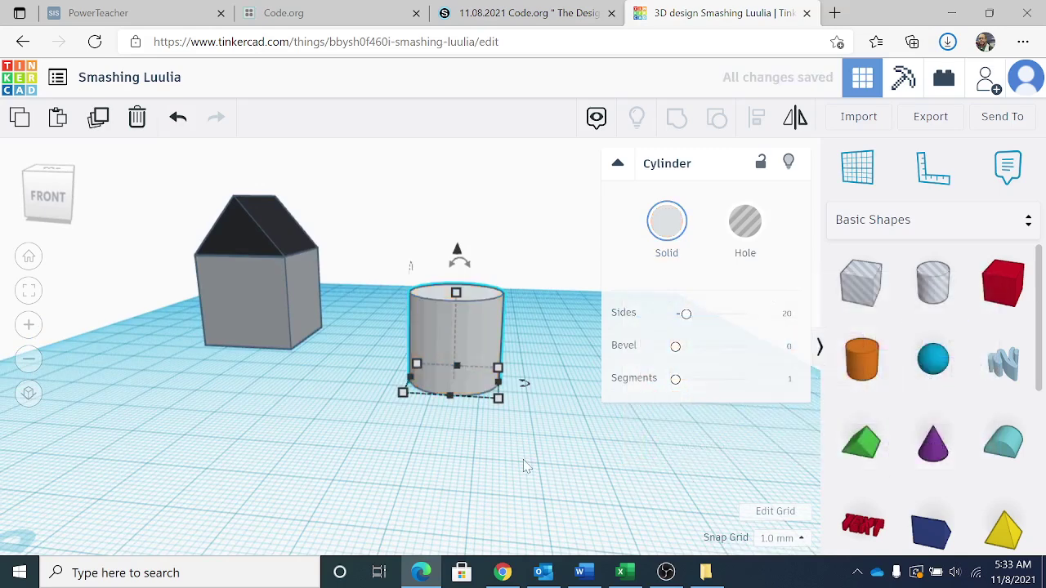
# Set the cylinder's width and length to 2 mm each.
pyautogui.moveTo(497, 398)
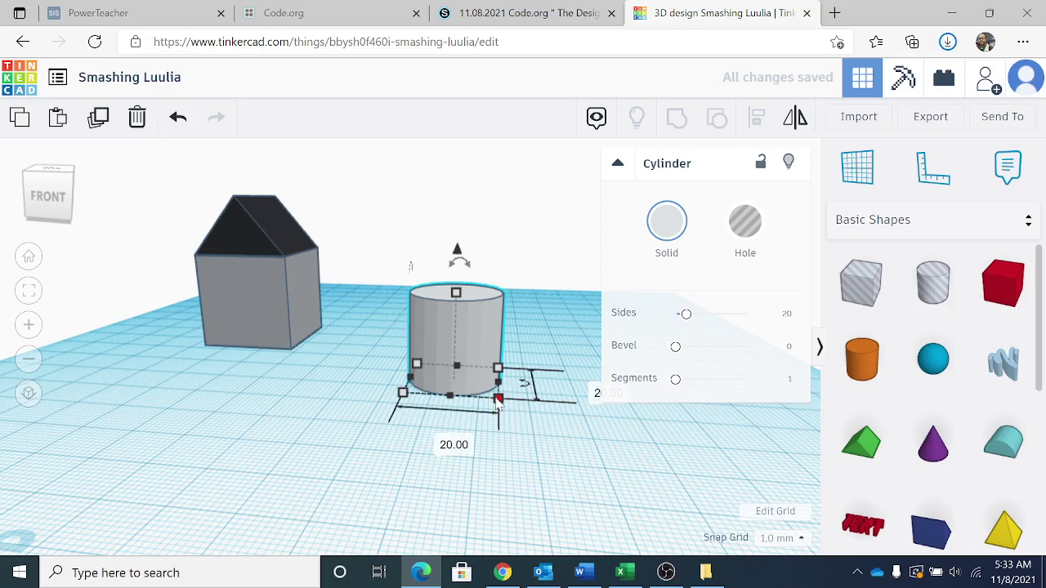
pyautogui.click(441, 438)
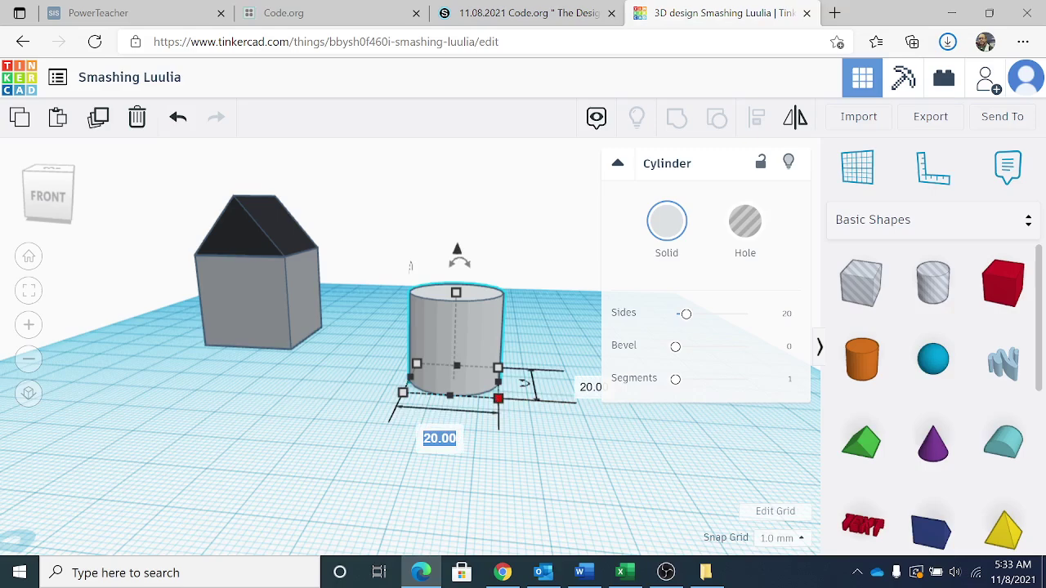
pyautogui.write('2')
pyautogui.press('Return')
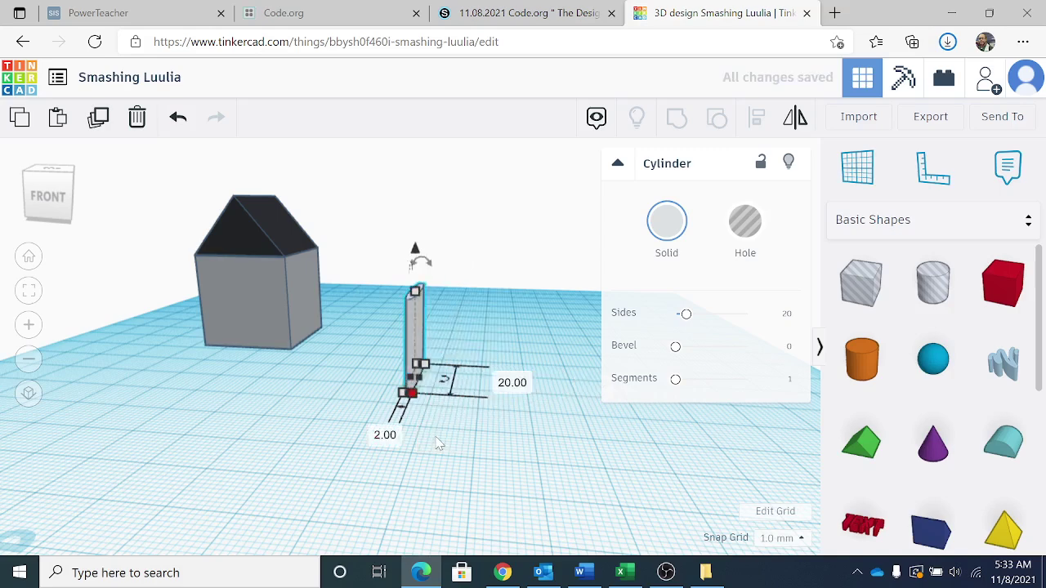
pyautogui.click(507, 382)
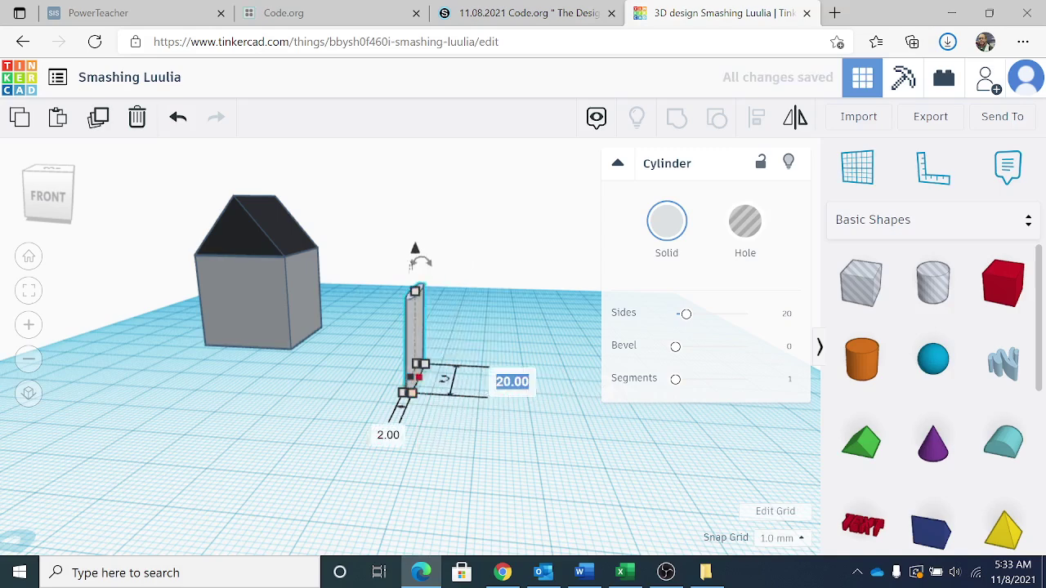
pyautogui.write('2')
pyautogui.press('Return')
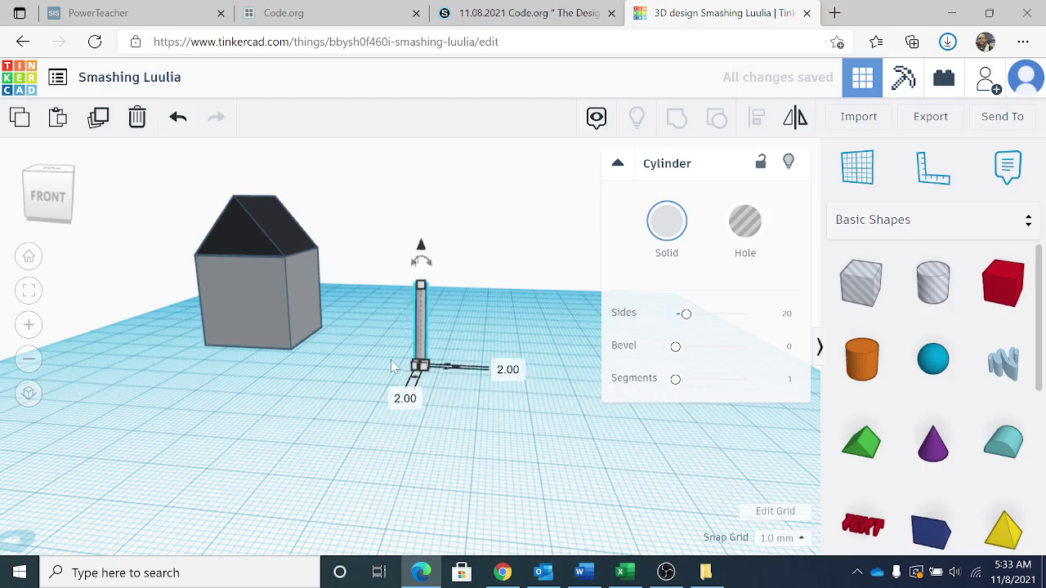
# Set the cylinder's height to 5 mm.
pyautogui.moveTo(423, 292)
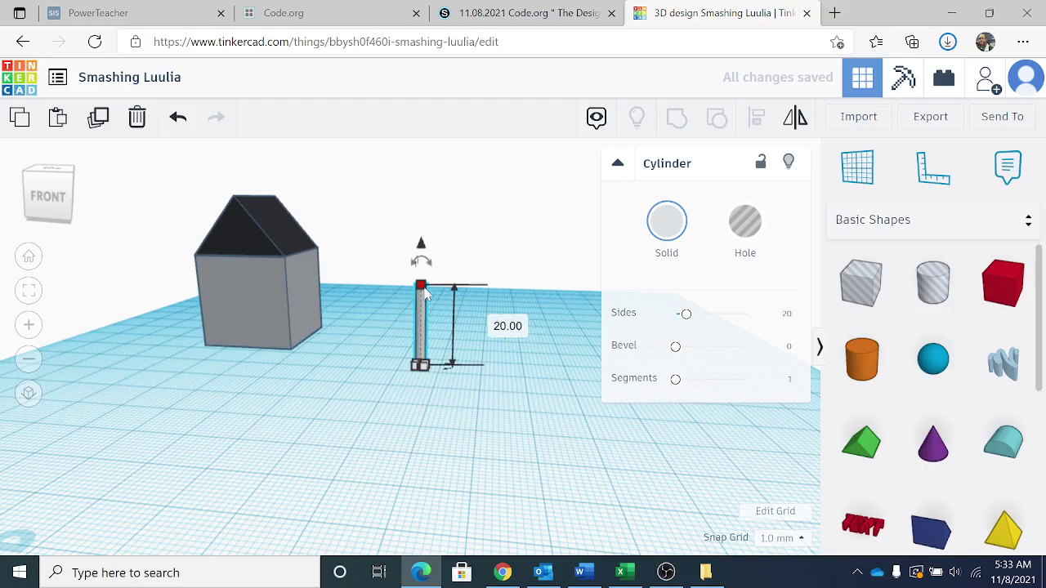
pyautogui.scroll(5, 428, 286)
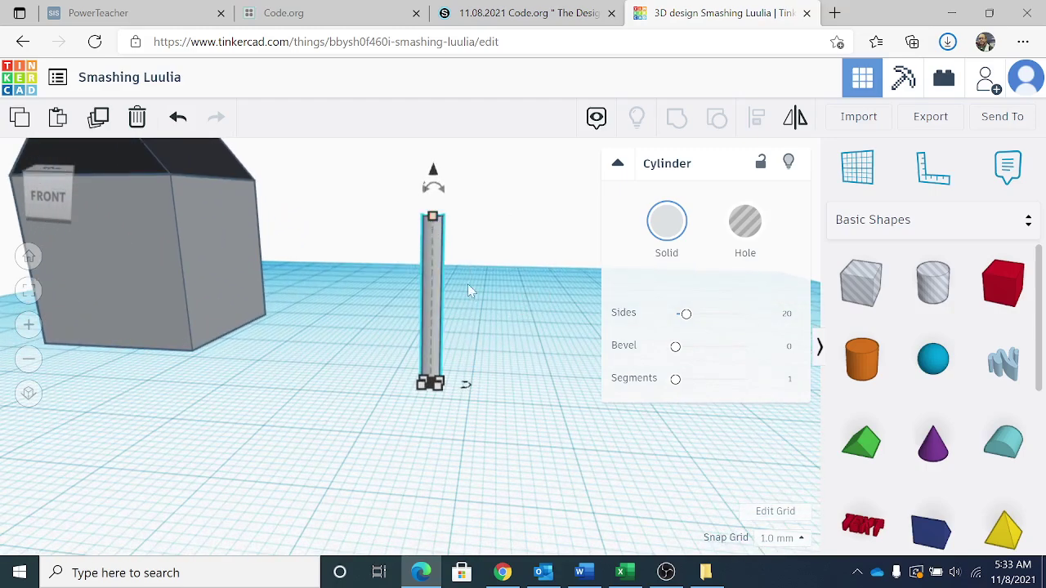
pyautogui.scroll(-5, 449, 255)
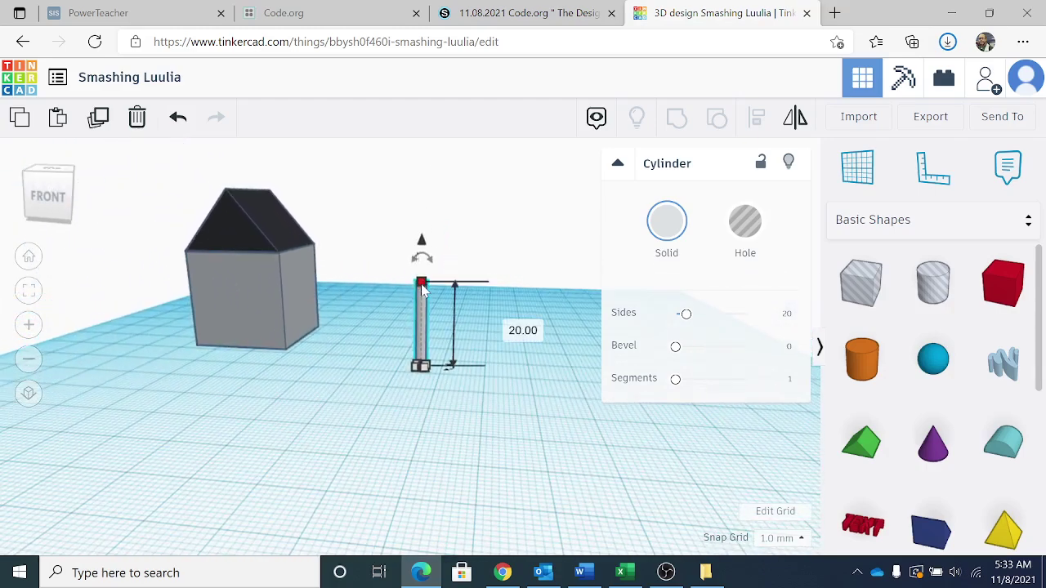
pyautogui.click(494, 325)
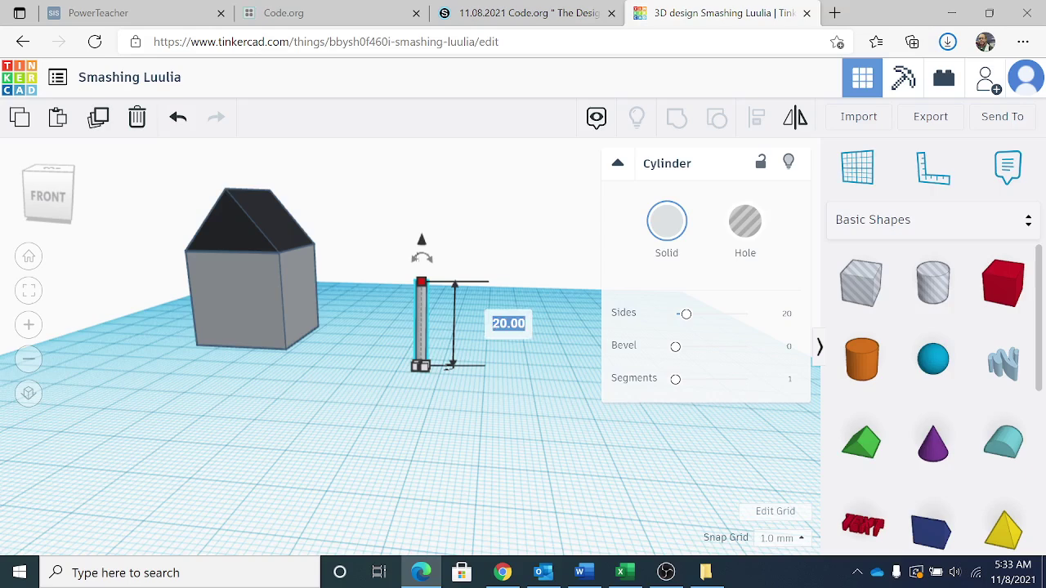
pyautogui.write('5')
pyautogui.press('Return')
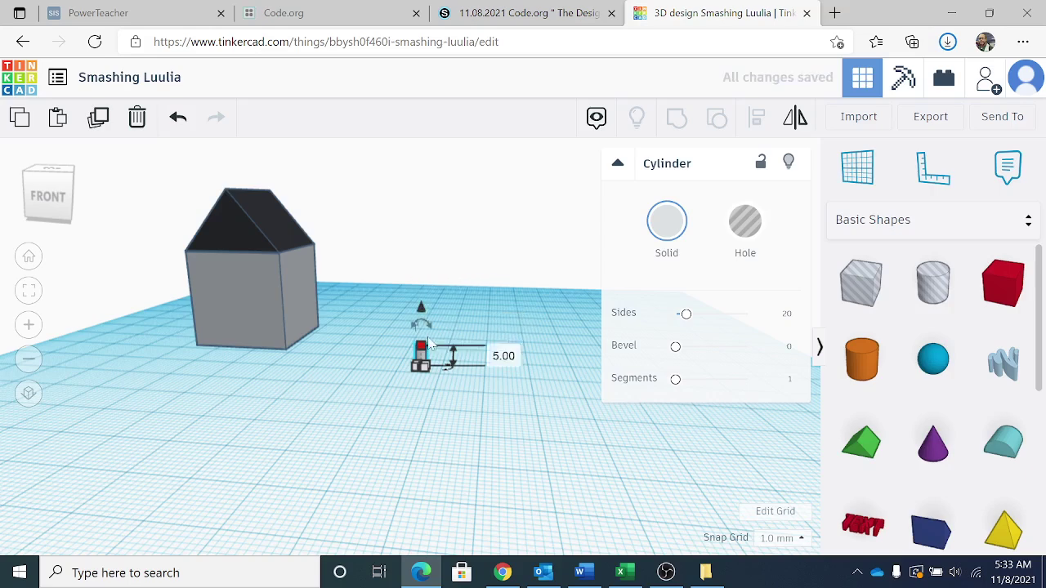
# Set the cylinder's height to 10 mm.
pyautogui.click(503, 356)
pyautogui.write('10')
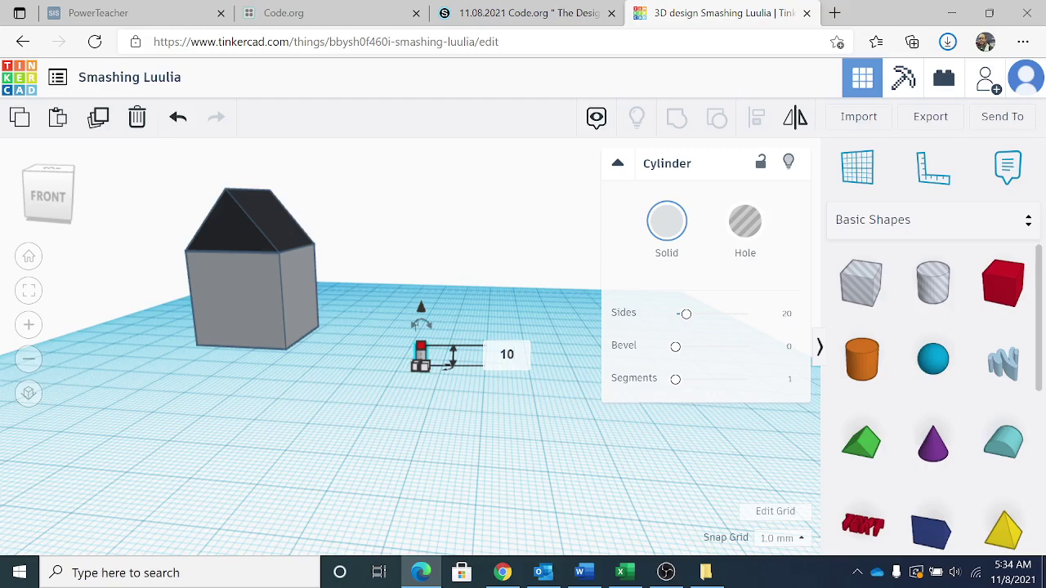
pyautogui.press('Return')
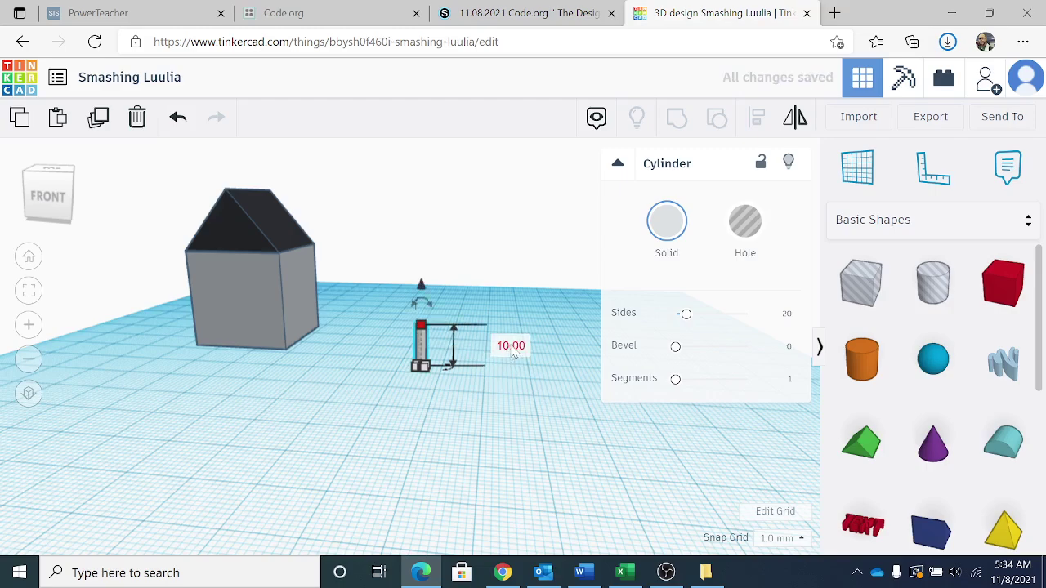
# Lift the thin cylinder about 29 mm above the workplane.
pyautogui.scroll(3, 394, 402)
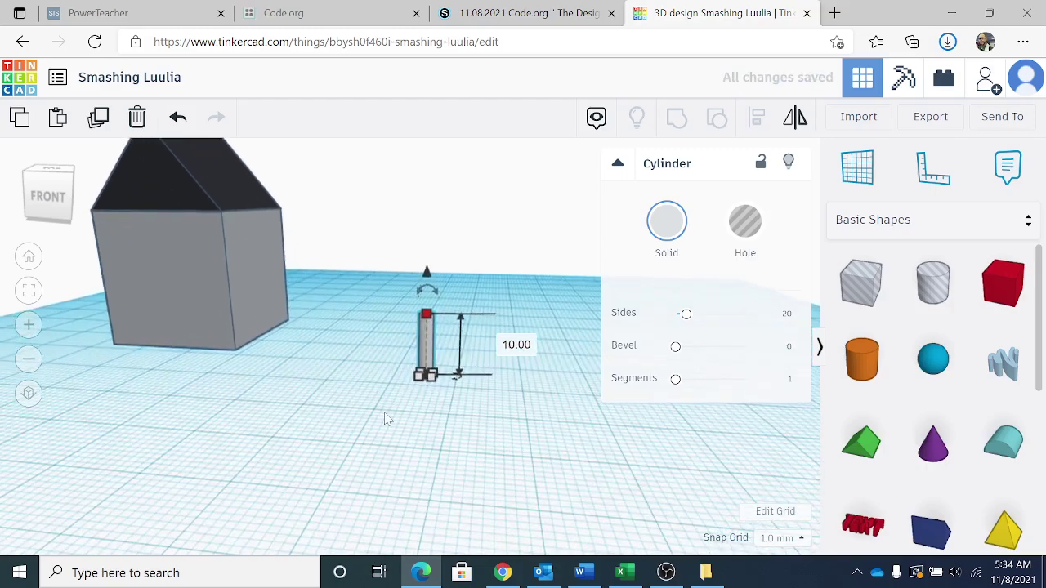
pyautogui.click(384, 419)
pyautogui.click(429, 357)
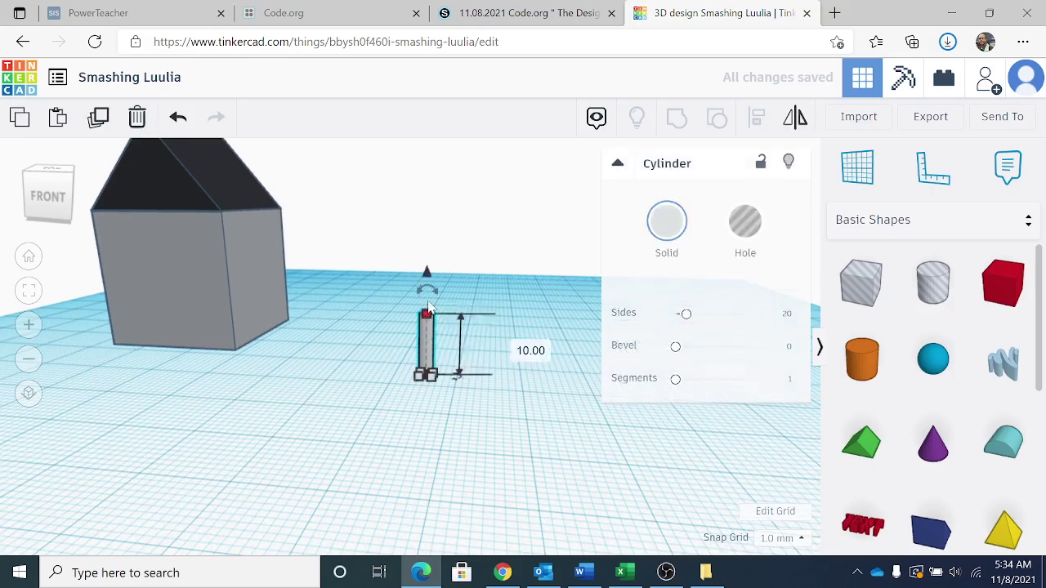
pyautogui.moveTo(428, 280); pyautogui.dragTo(422, 65)
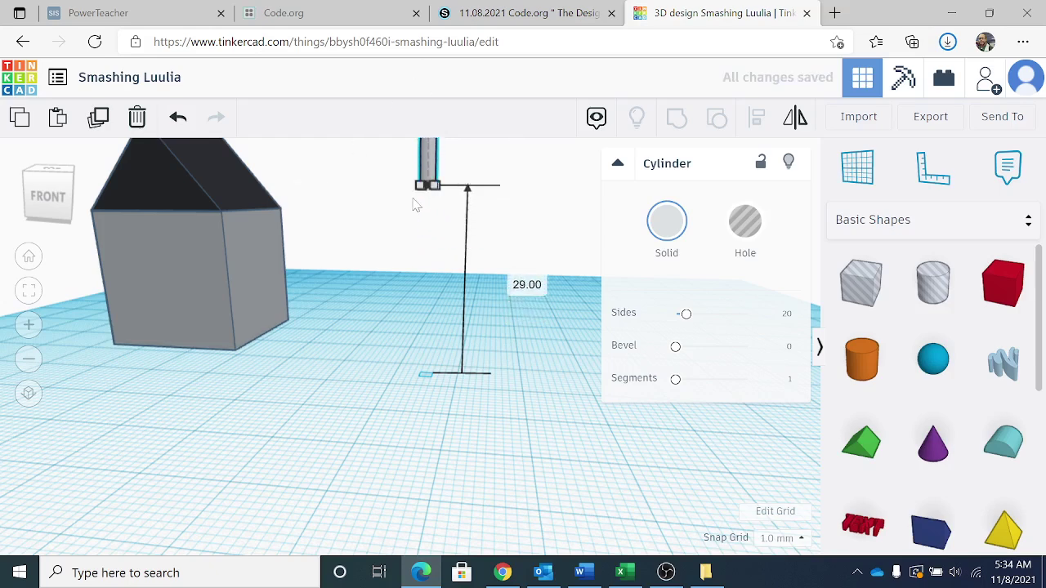
pyautogui.click(527, 285)
pyautogui.scroll(-3, 511, 299)
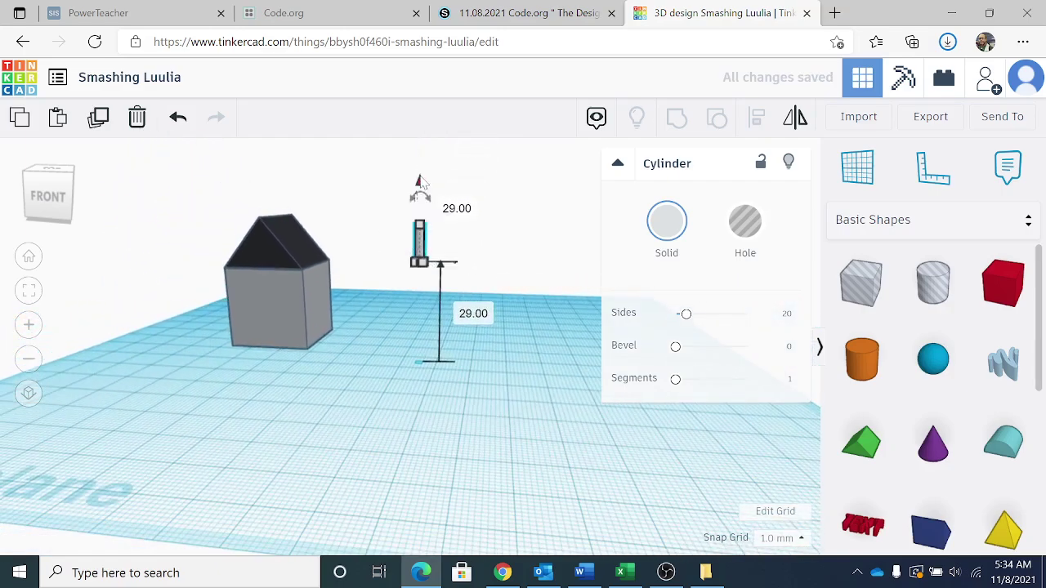
pyautogui.moveTo(419, 182)
pyautogui.mouseDown()
pyautogui.moveTo(420, 166)
pyautogui.moveTo(419, 178)
pyautogui.mouseUp()
# Move the raised cylinder onto the right slope of the black roof as a chimney.
pyautogui.click(349, 303)
pyautogui.moveTo(353, 312); pyautogui.dragTo(424, 364, button='right')
pyautogui.moveTo(440, 301); pyautogui.dragTo(268, 273)
pyautogui.click(352, 275)
pyautogui.moveTo(362, 287); pyautogui.dragTo(314, 277, button='right')
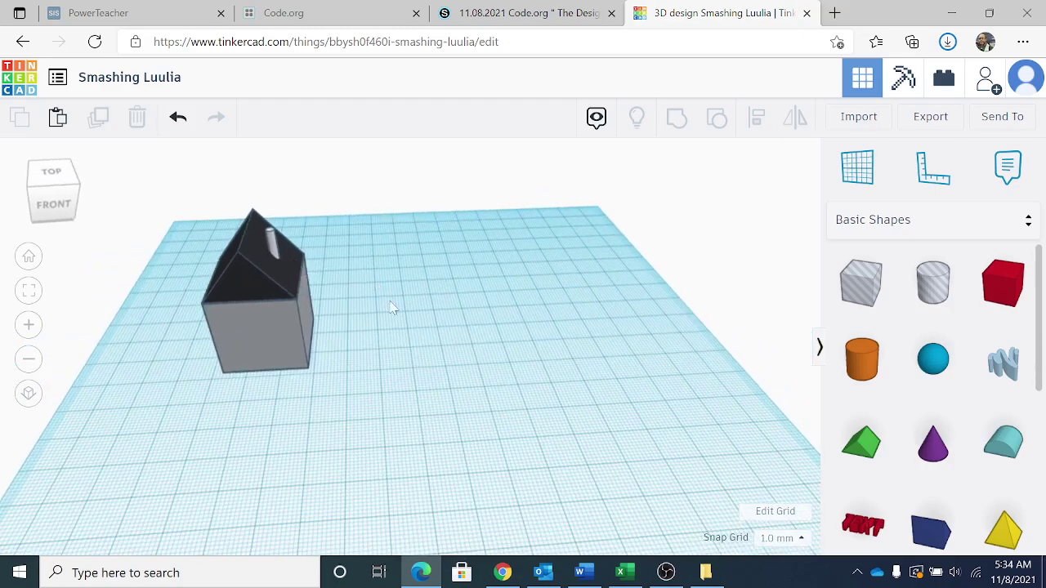
# Examine the house from several angles and check the box, roof and chimney cylinder individually, including the roof's base dimensions.
pyautogui.moveTo(382, 337); pyautogui.dragTo(394, 312, button='right')
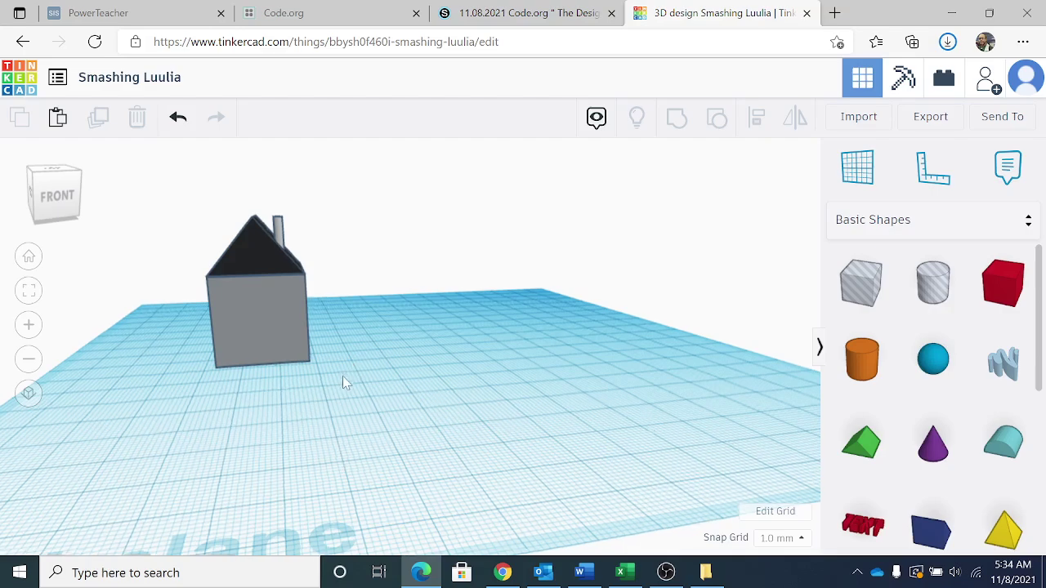
pyautogui.moveTo(343, 381); pyautogui.dragTo(370, 404, button='right')
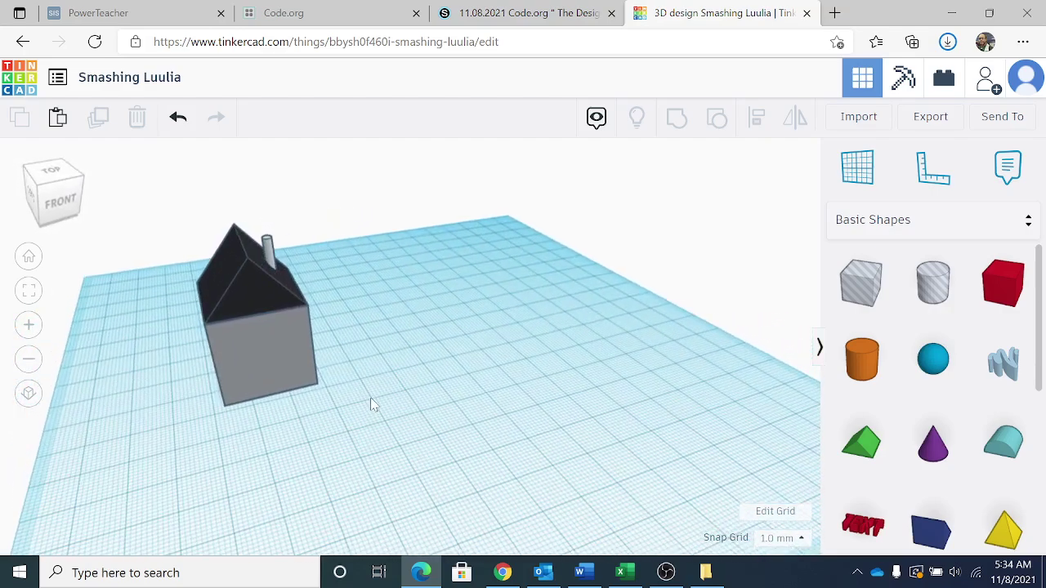
pyautogui.click(267, 360)
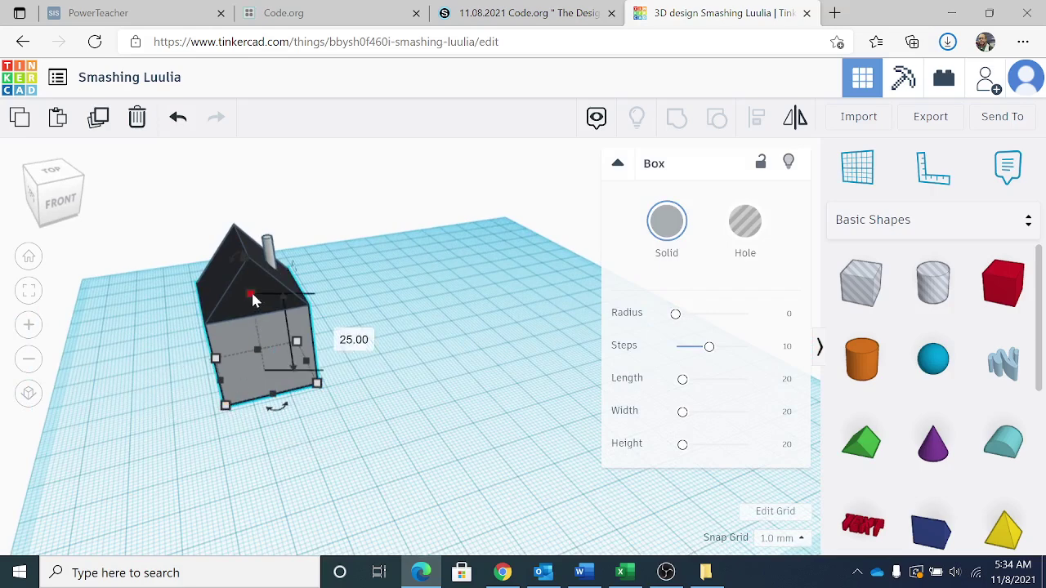
pyautogui.click(198, 435)
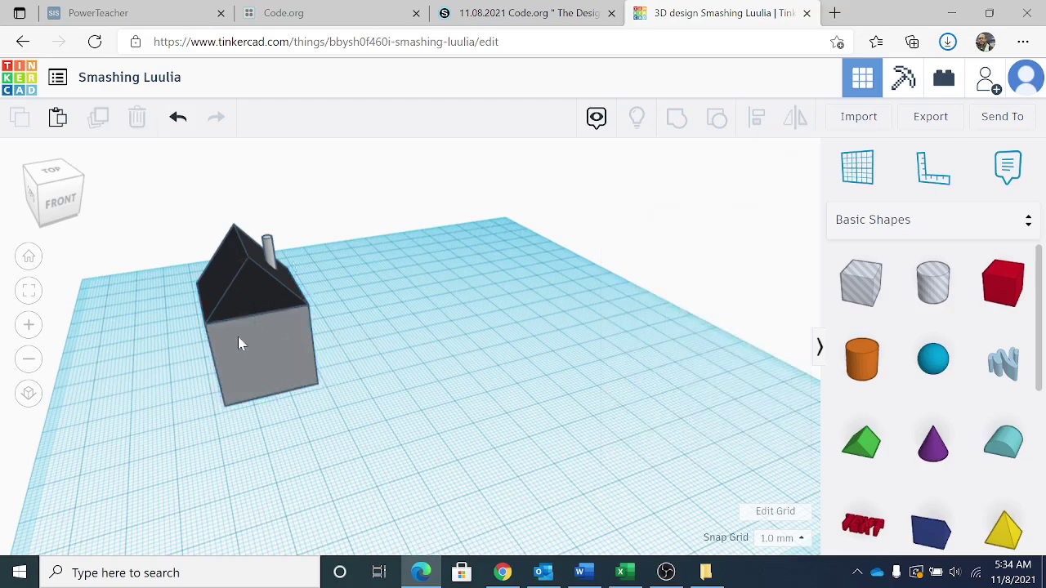
pyautogui.click(257, 294)
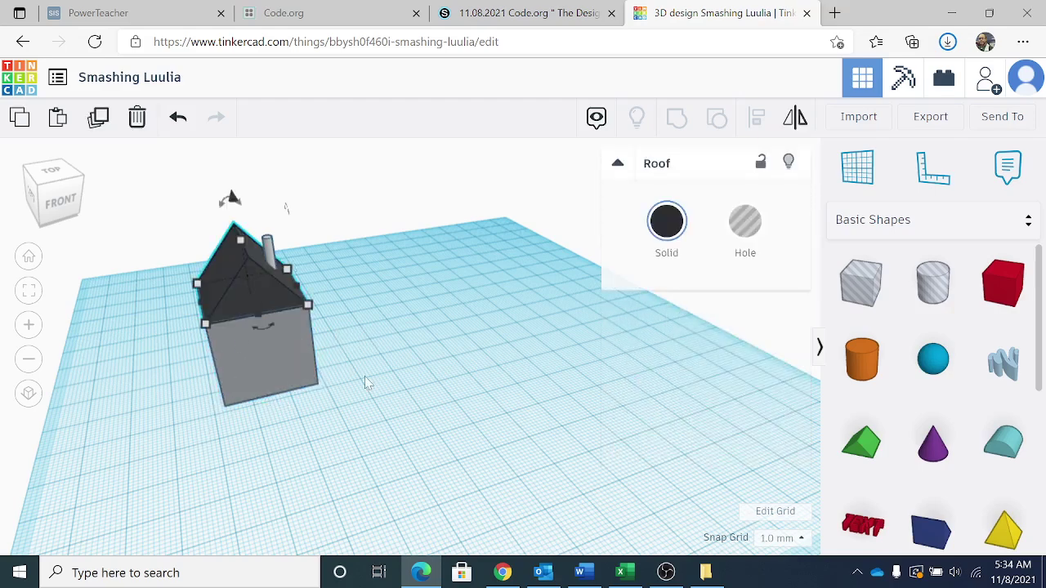
pyautogui.click(286, 389)
pyautogui.click(234, 300)
pyautogui.moveTo(308, 307)
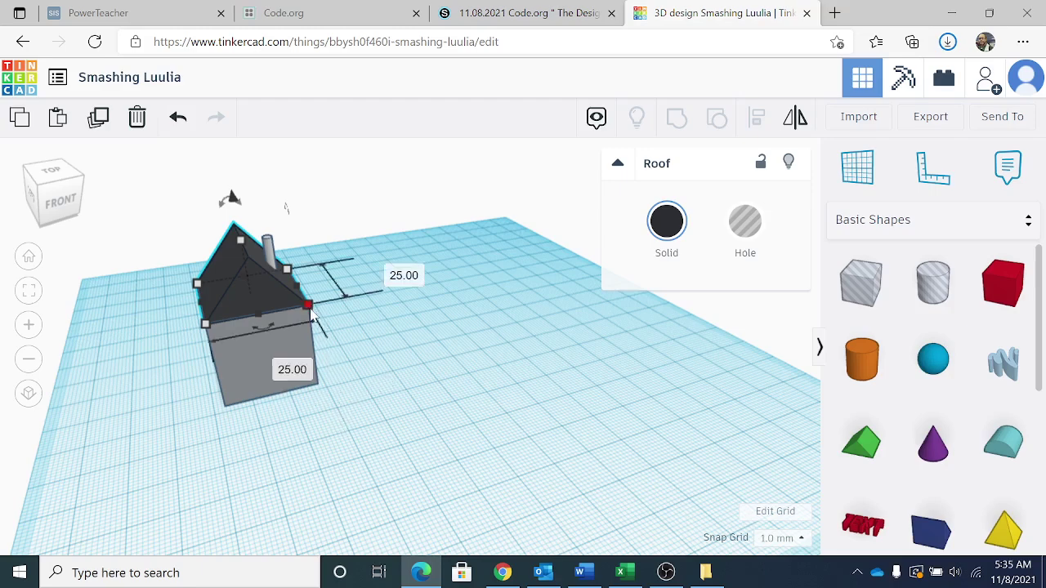
pyautogui.click(274, 258)
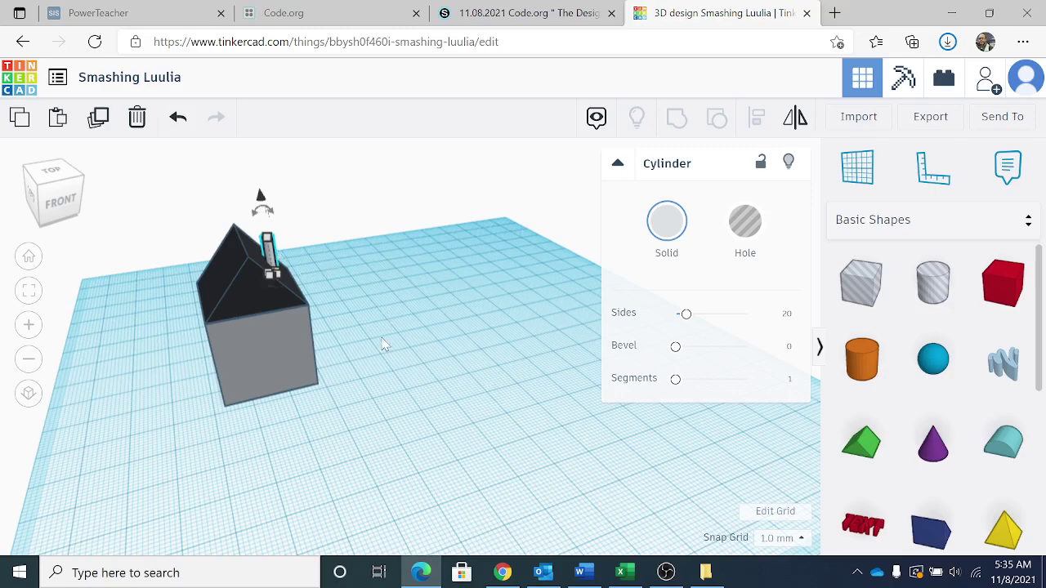
pyautogui.click(414, 369)
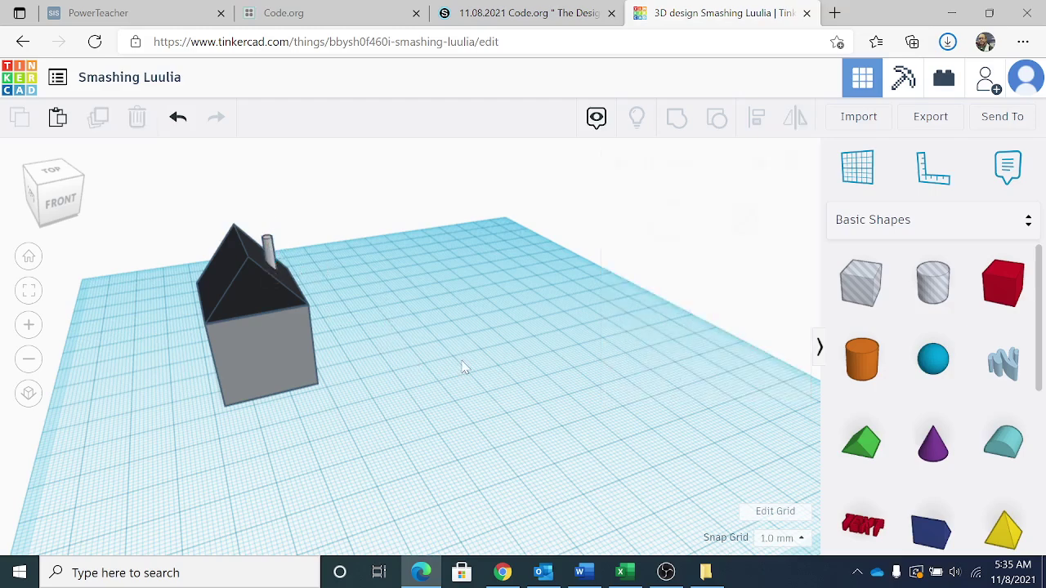
# Group the box, roof and chimney cylinder into a single house shape.
pyautogui.moveTo(465, 367); pyautogui.dragTo(507, 377, button='right')
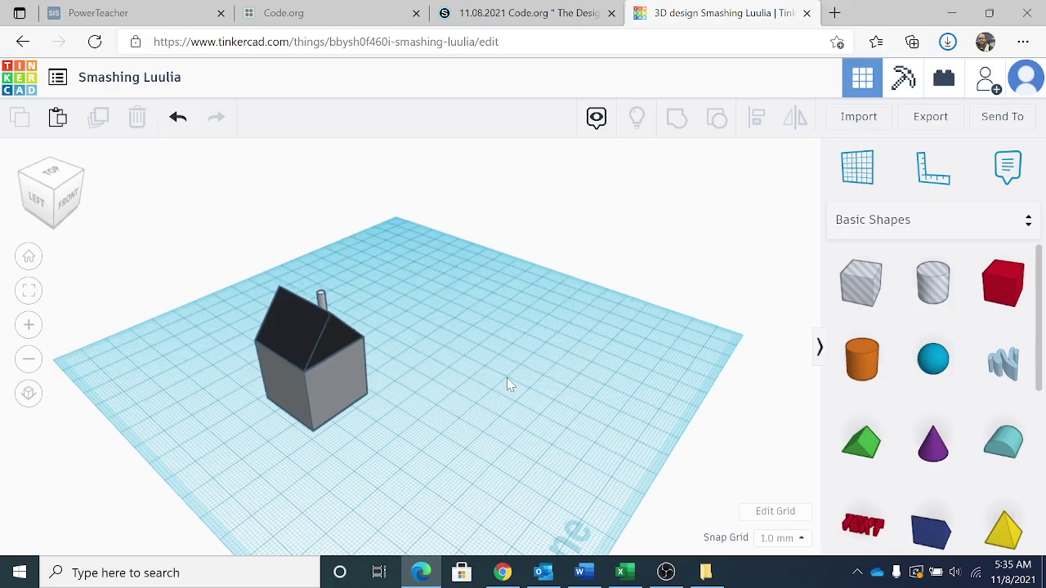
pyautogui.moveTo(509, 378); pyautogui.dragTo(408, 391, button='right')
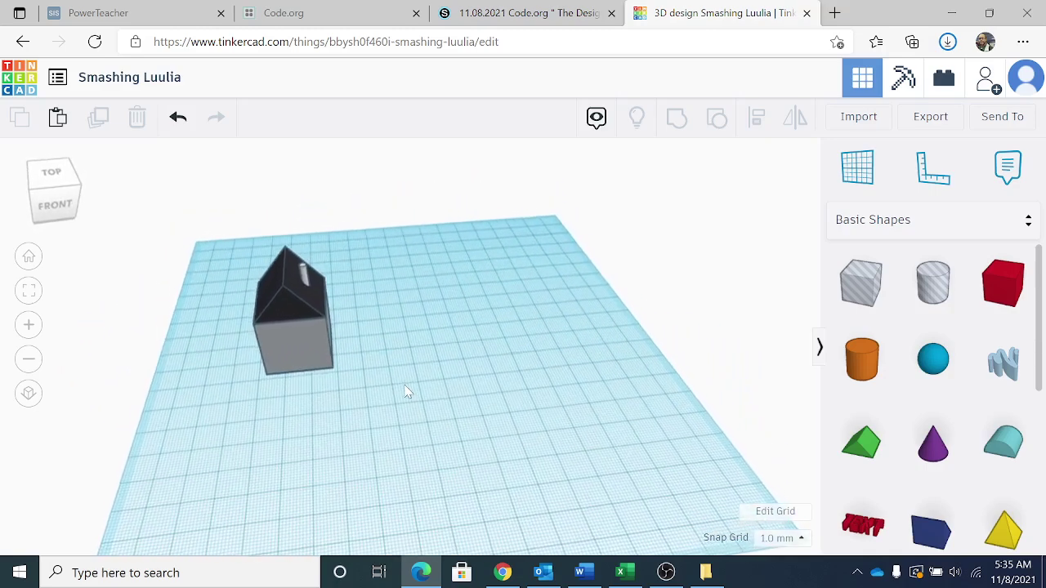
pyautogui.moveTo(376, 425); pyautogui.dragTo(378, 464, button='right')
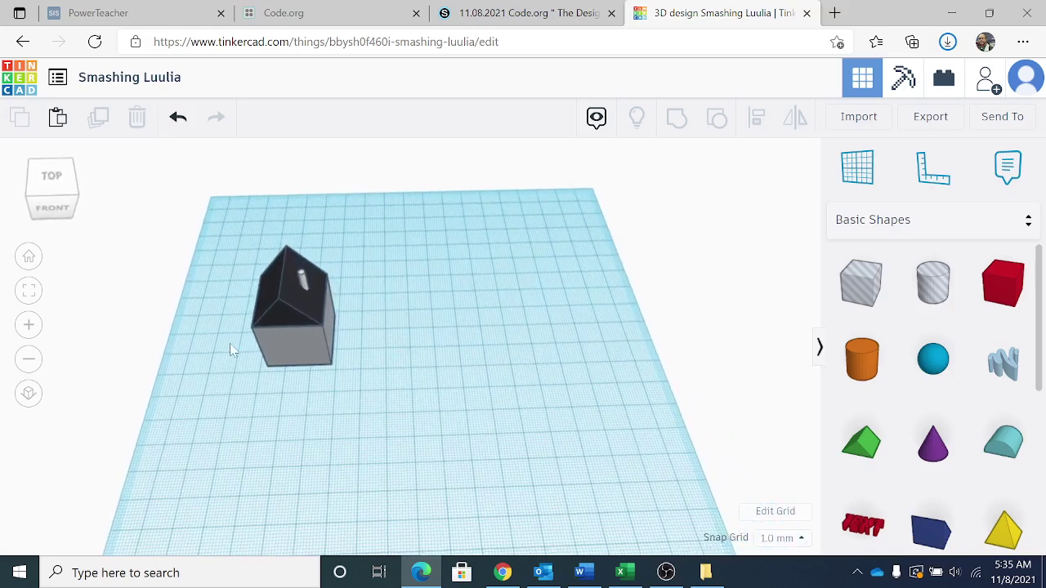
pyautogui.moveTo(170, 190); pyautogui.dragTo(438, 428)
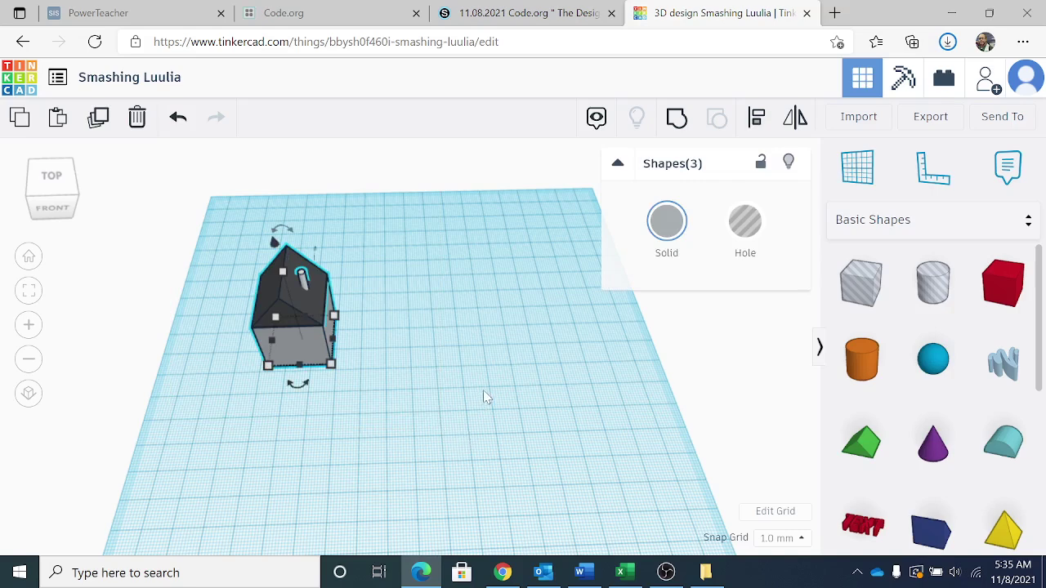
pyautogui.click(673, 119)
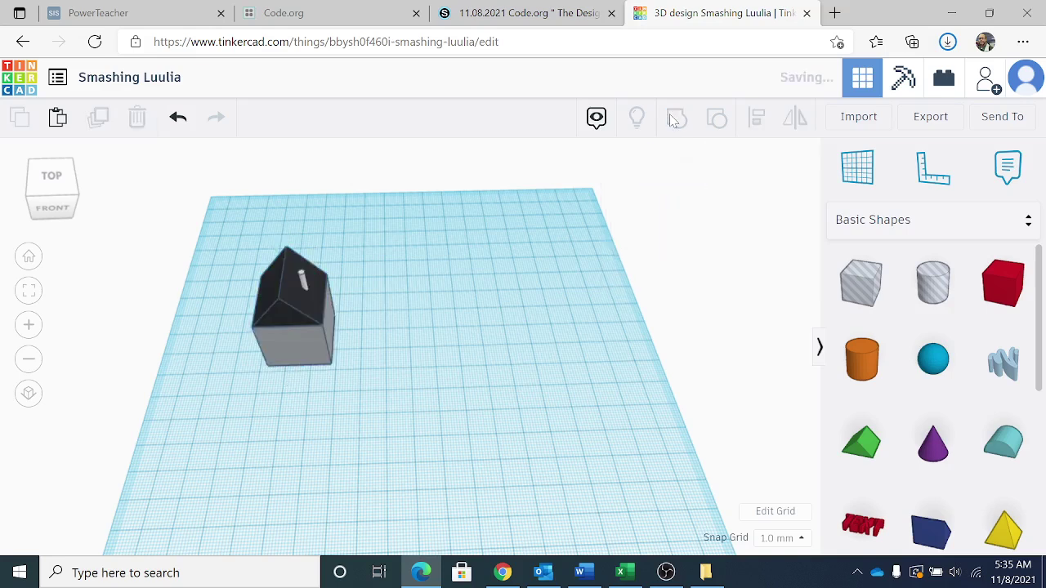
pyautogui.click(443, 406)
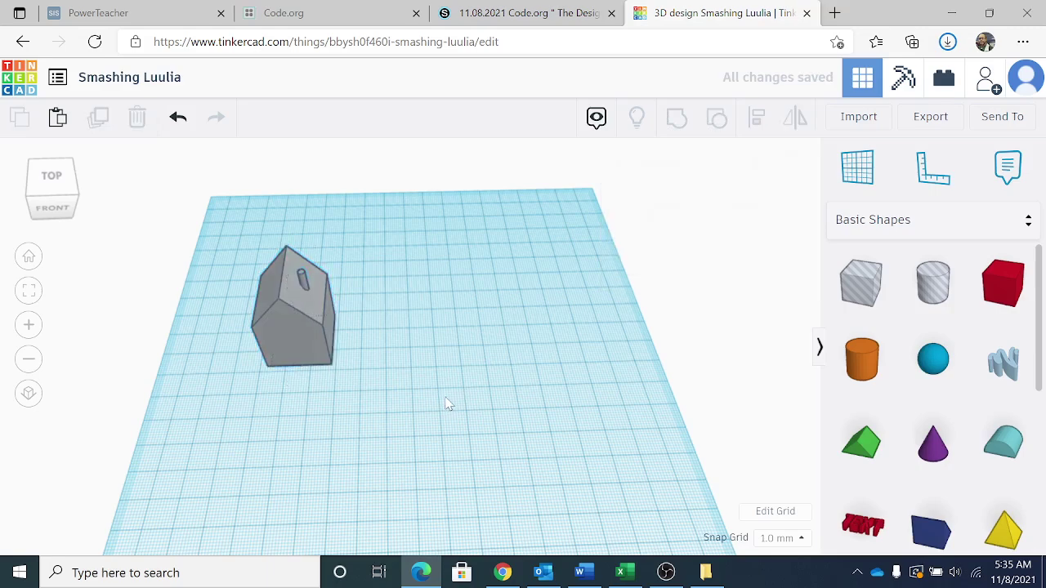
# Move the grouped house about 39 mm to the right and 43 mm toward the front of the workplane.
pyautogui.moveTo(446, 404); pyautogui.dragTo(378, 364, button='right')
pyautogui.moveTo(291, 337); pyautogui.dragTo(384, 391)
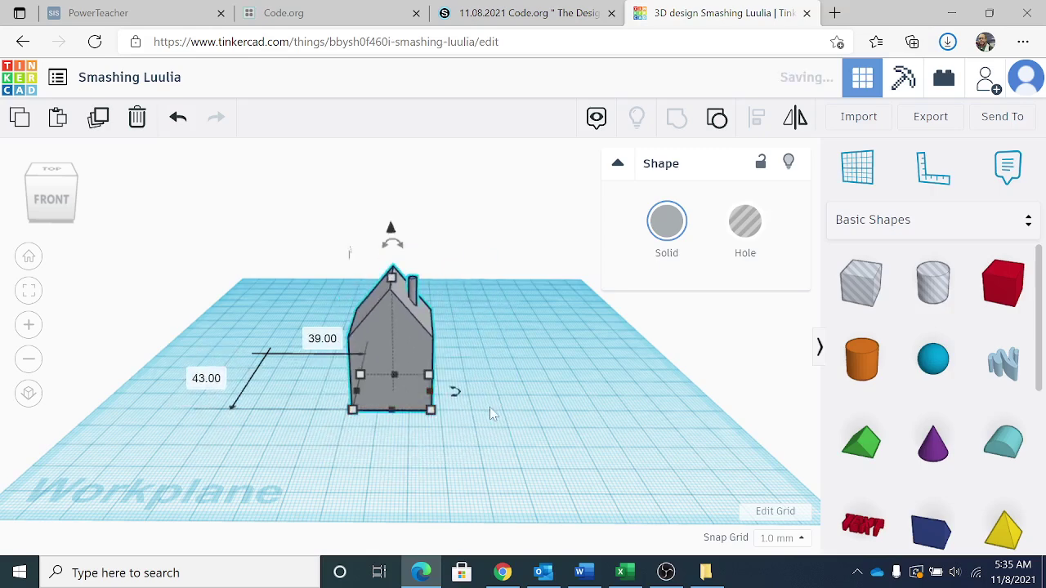
pyautogui.click(493, 411)
# Try to enlarge the grouped house's base to about 68 by 64 mm, and undo the resize.
pyautogui.moveTo(495, 409); pyautogui.dragTo(388, 399, button='right')
pyautogui.click(349, 376)
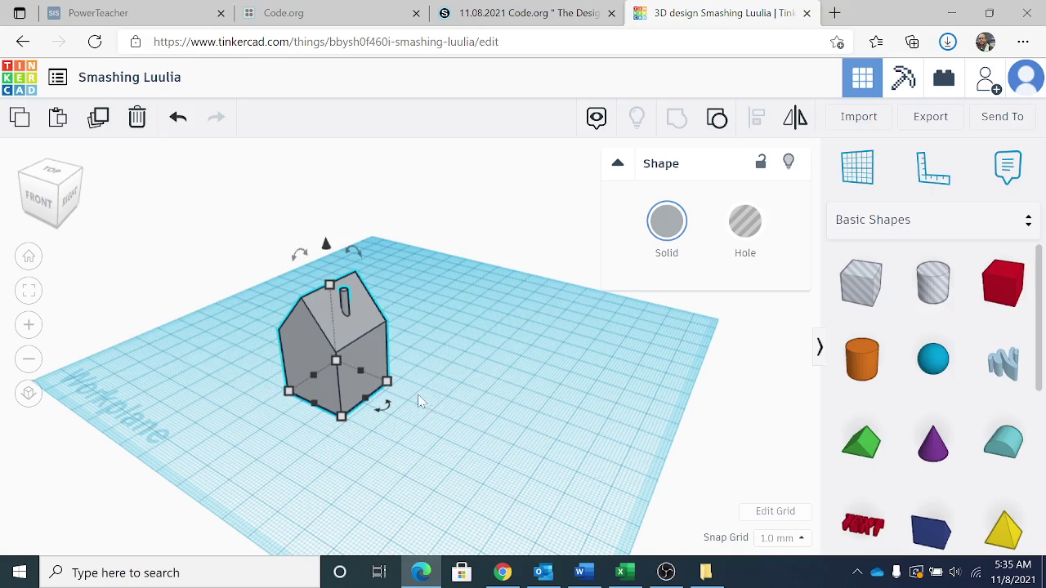
pyautogui.moveTo(388, 384)
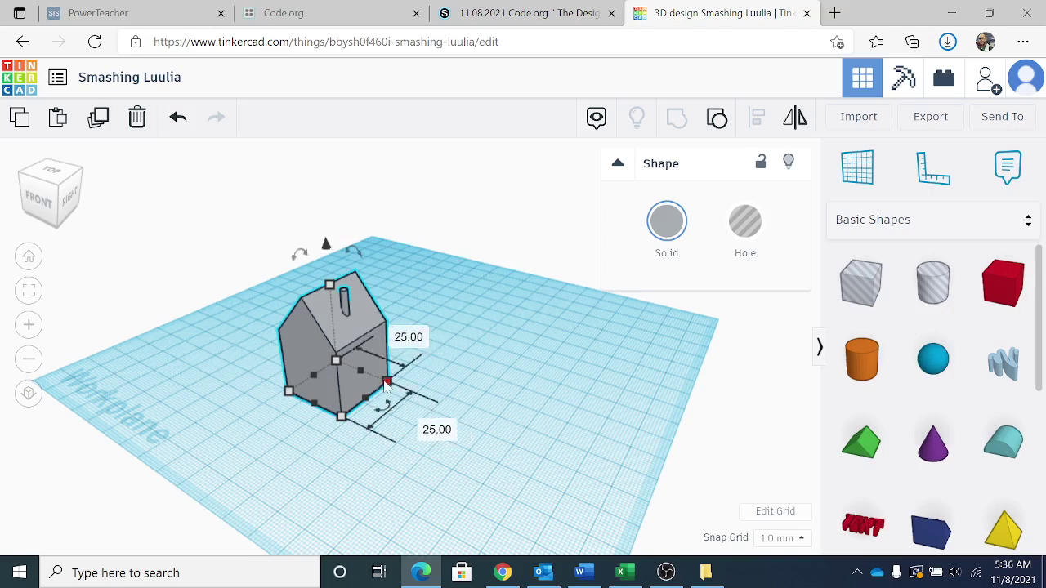
pyautogui.click(427, 492)
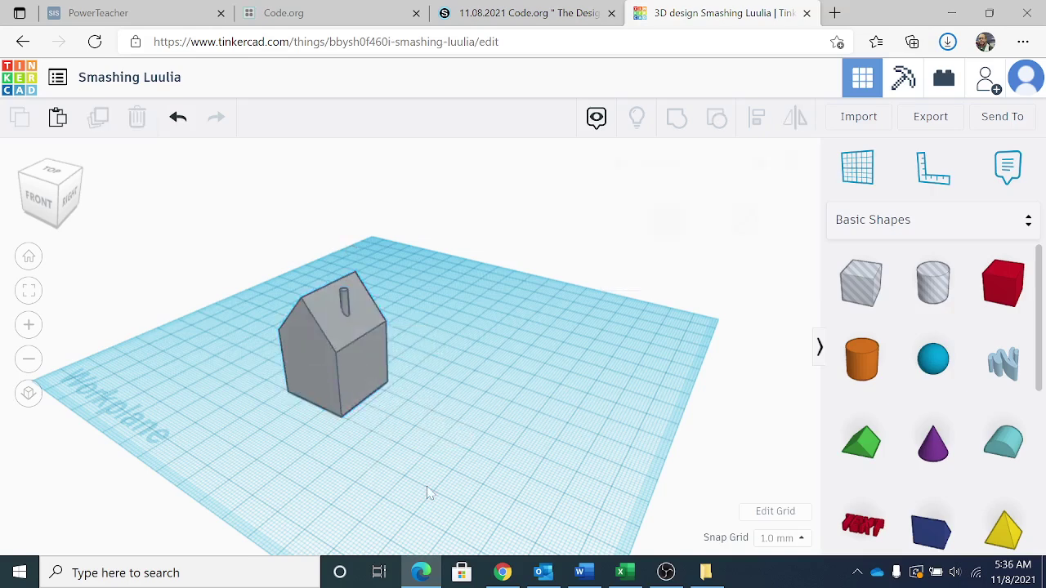
pyautogui.click(356, 379)
pyautogui.moveTo(384, 401); pyautogui.dragTo(540, 372)
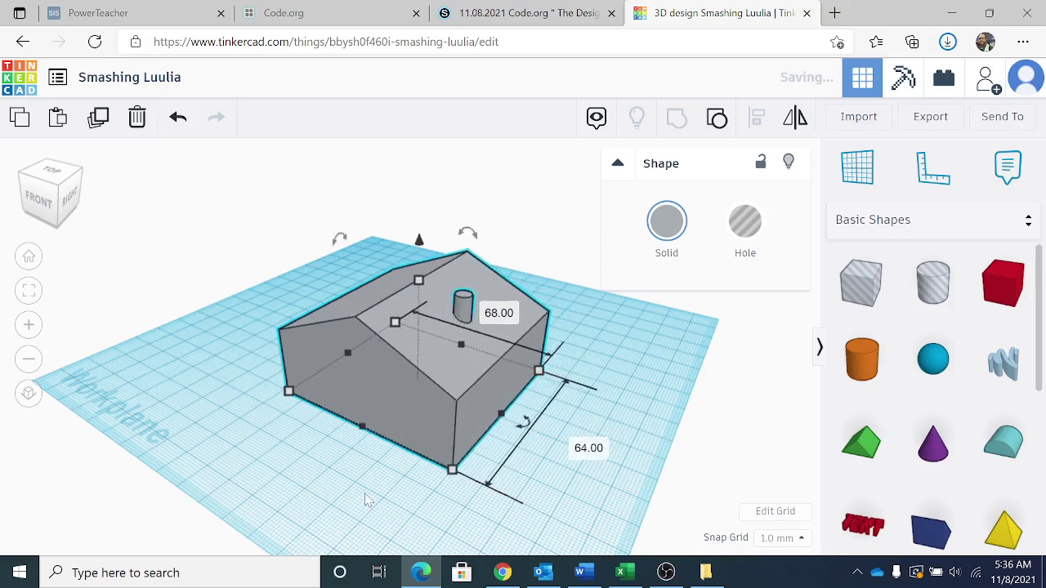
pyautogui.click(367, 500)
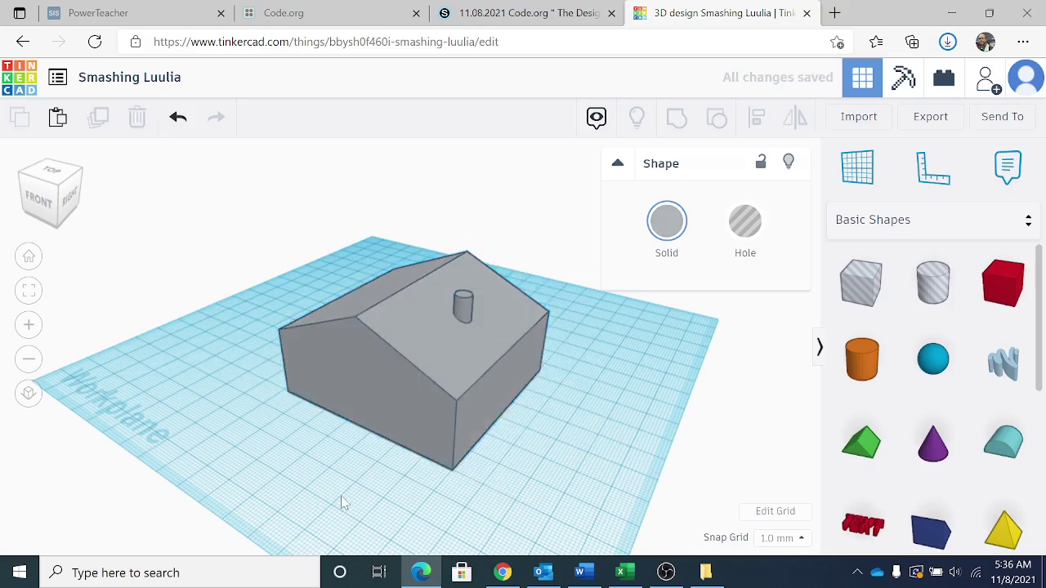
pyautogui.click(171, 127)
pyautogui.moveTo(434, 359); pyautogui.dragTo(565, 420, button='right')
pyautogui.scroll(-3, 566, 418)
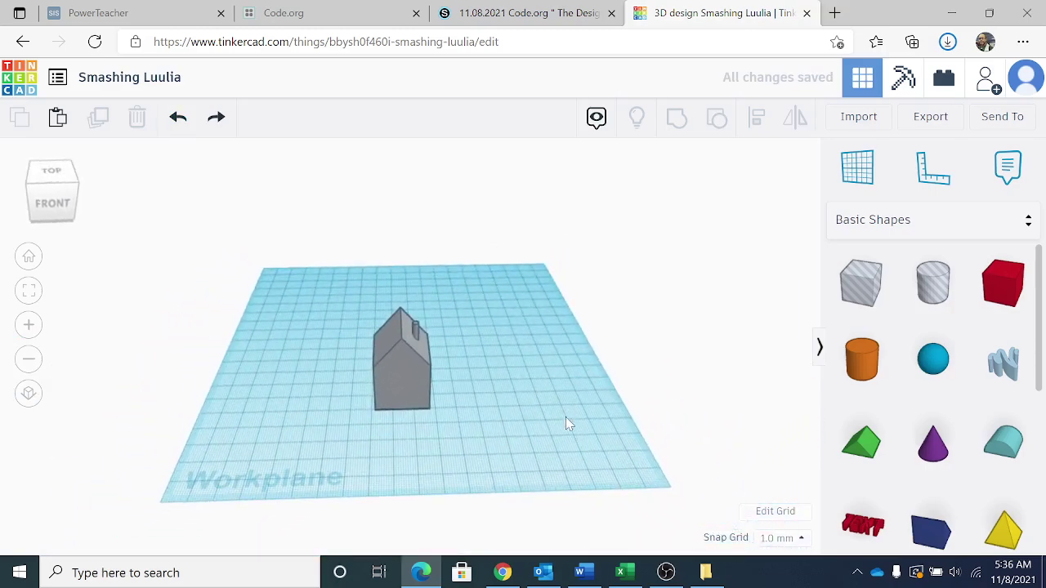
pyautogui.scroll(3, 548, 415)
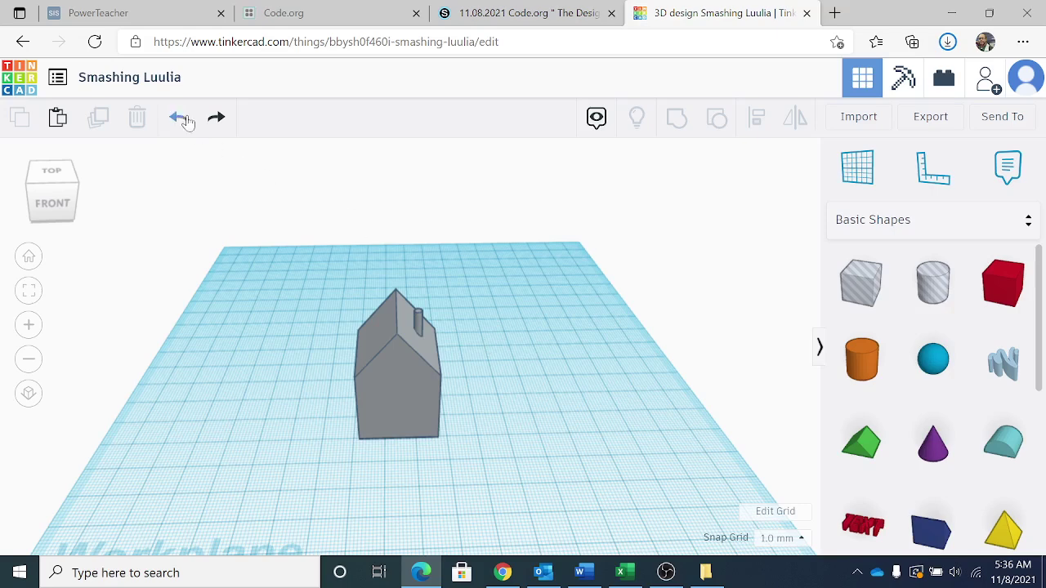
# Rename the design as "BMJ Period # Lesson 1 Simple House".
pyautogui.click(129, 77)
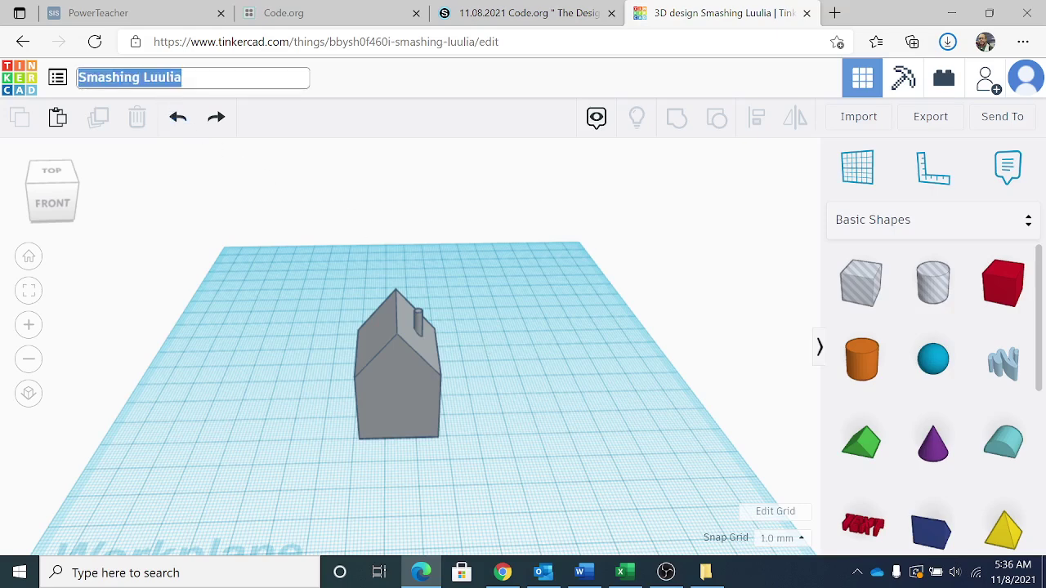
pyautogui.press('BackSpace')
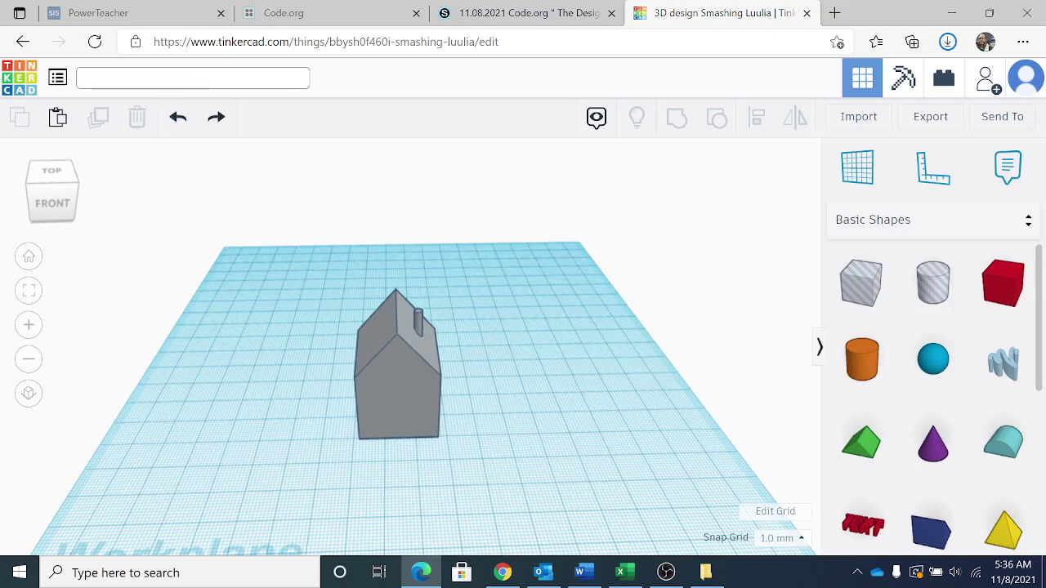
pyautogui.write('BMJ ')
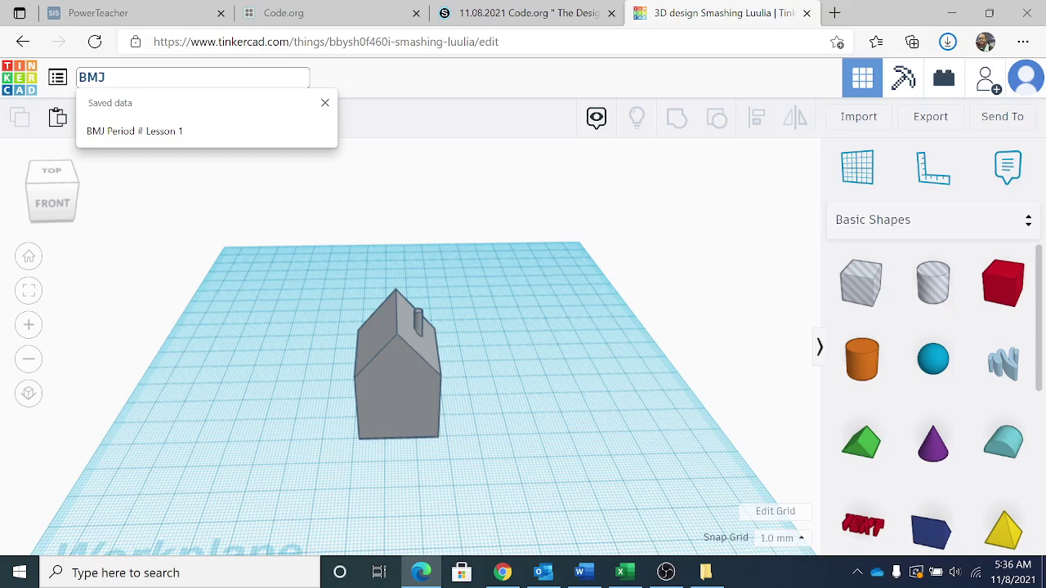
pyautogui.write('PEio')
pyautogui.press('BackSpace')
pyautogui.press('BackSpace')
pyautogui.press('BackSpace')
pyautogui.write('1')
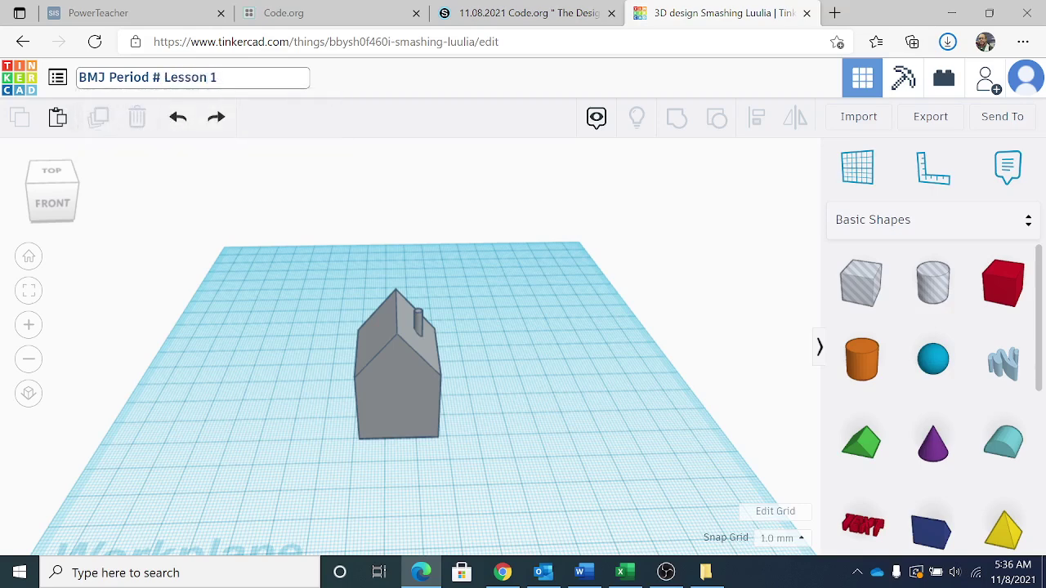
pyautogui.write(' SMall')
pyautogui.write('imple House')
pyautogui.press('Return')
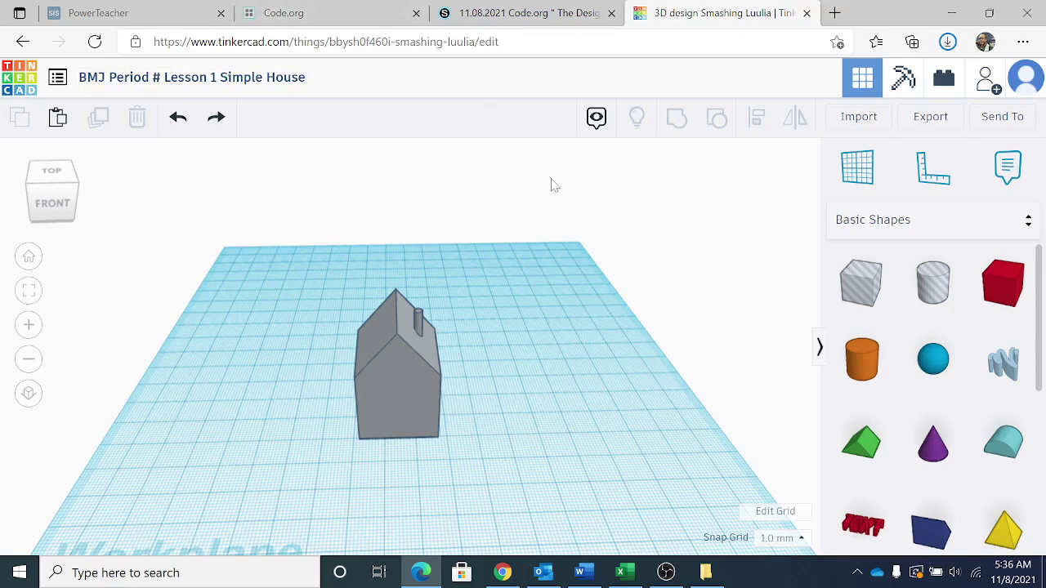
pyautogui.moveTo(597, 313); pyautogui.dragTo(530, 309, button='right')
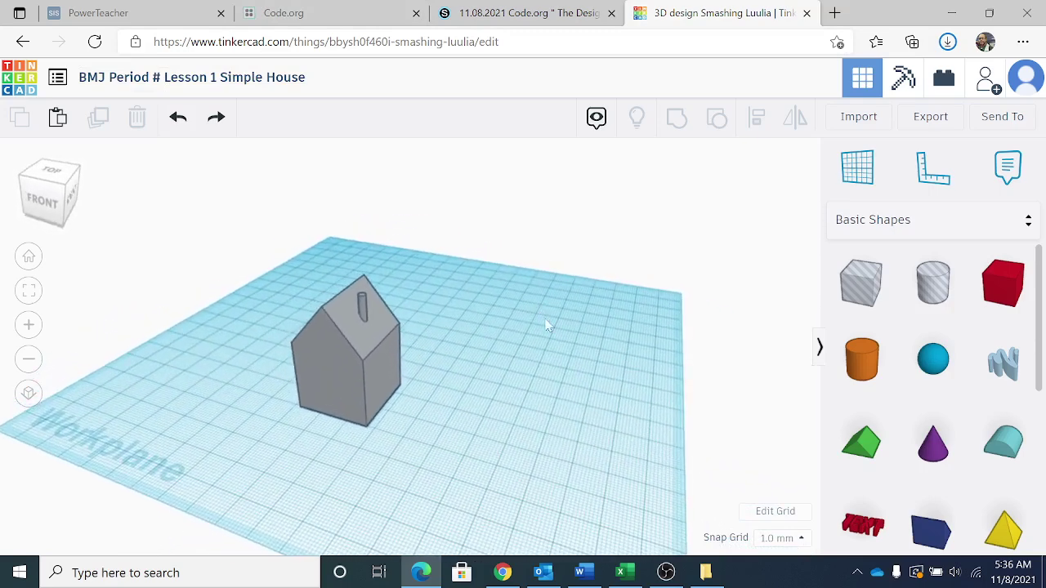
pyautogui.click(666, 572)
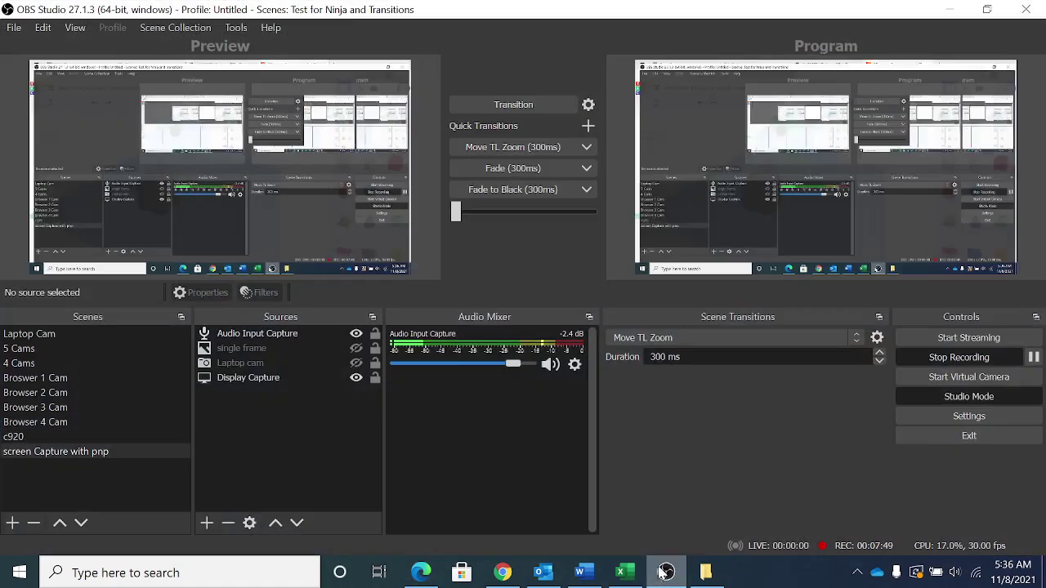